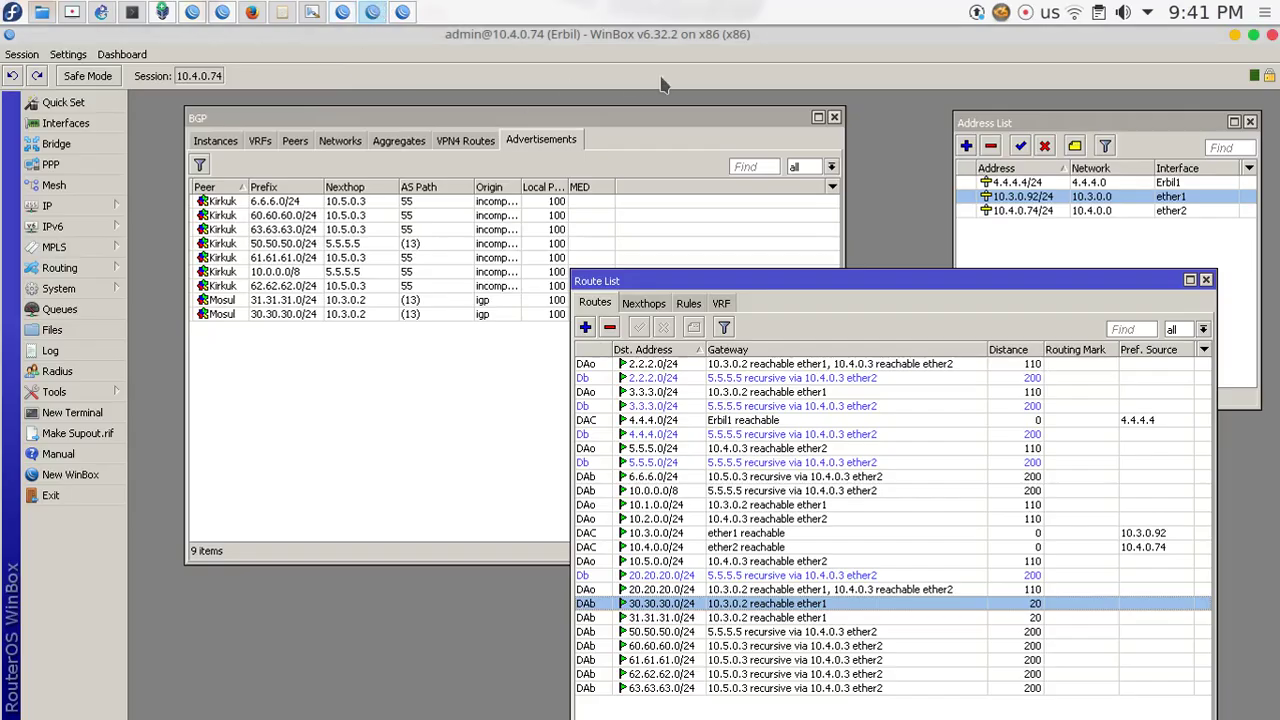
Open the general settings of the BGP peer Erbil on the Kirkuk router
{"action": "left_click", "coordinate": [403, 11]}
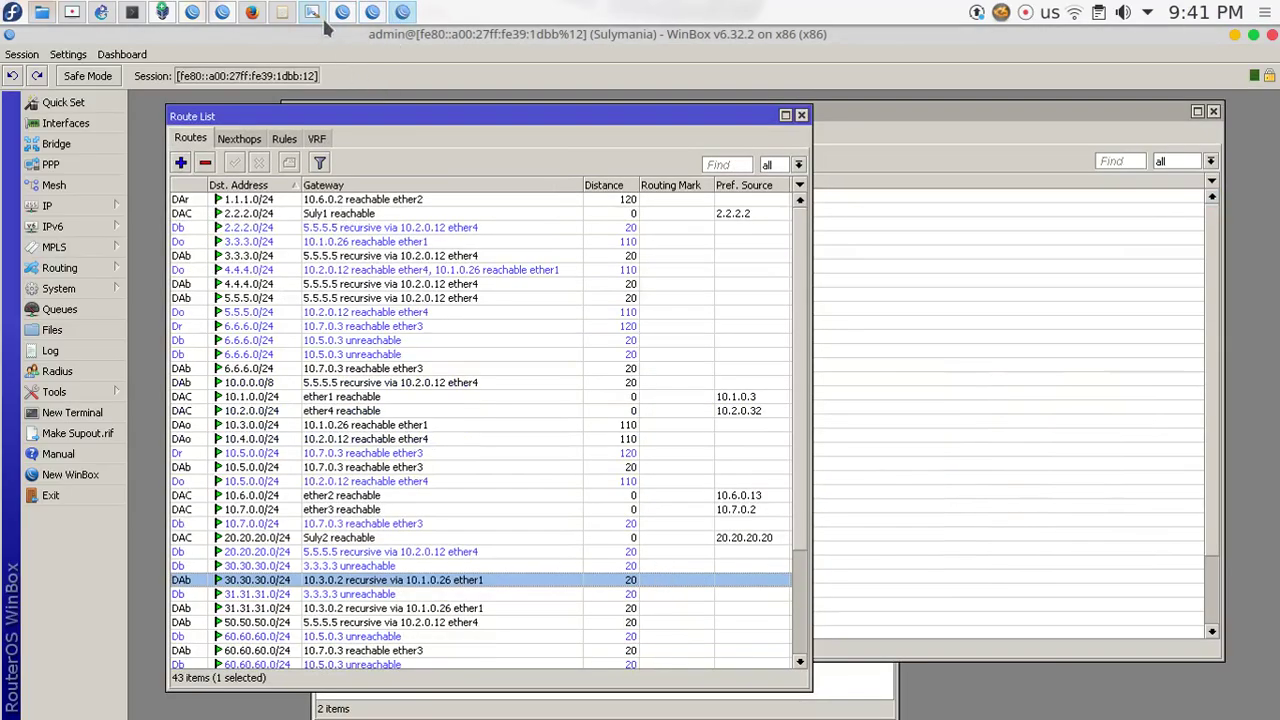
{"action": "left_click", "coordinate": [252, 12]}
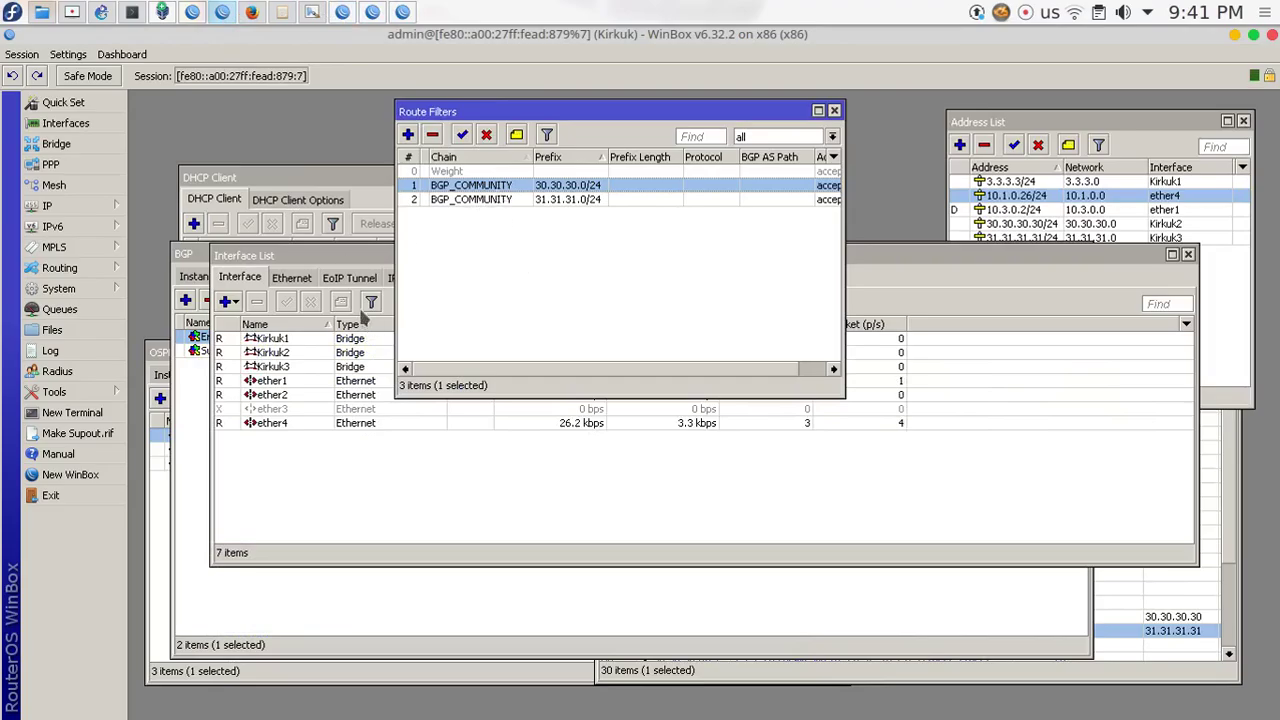
{"action": "left_click", "coordinate": [188, 256]}
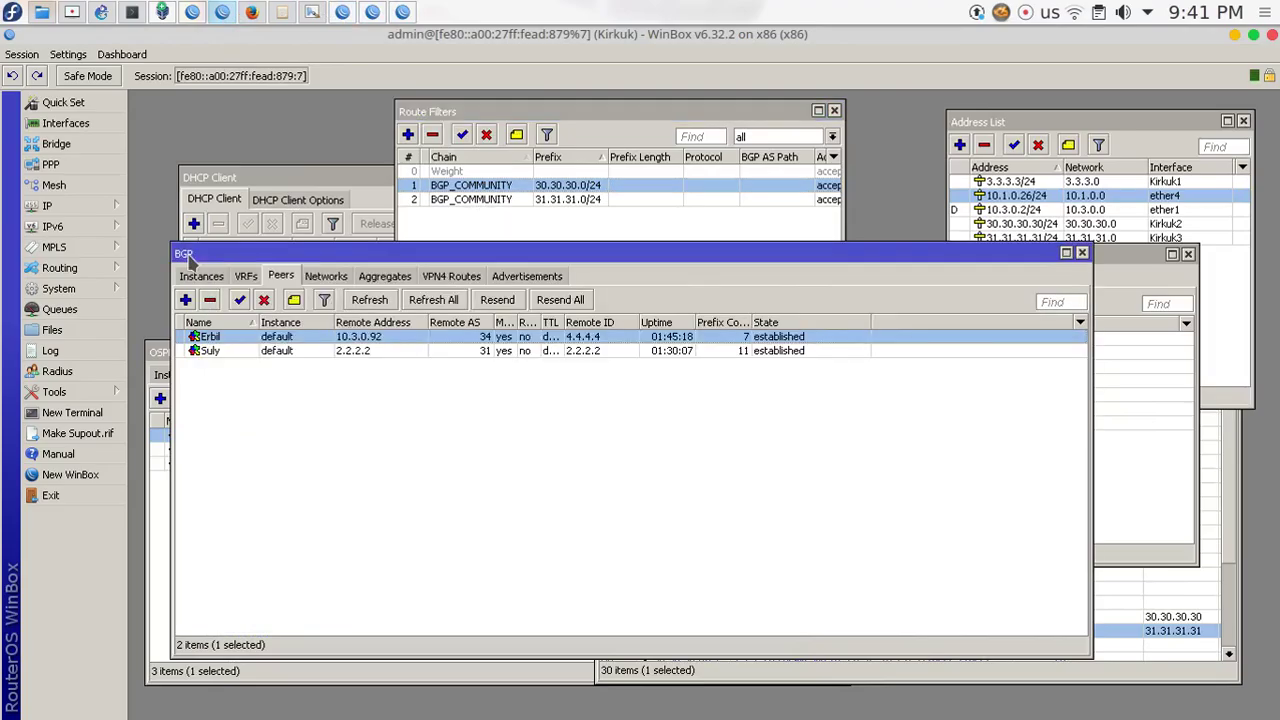
{"action": "double_click", "coordinate": [232, 343]}
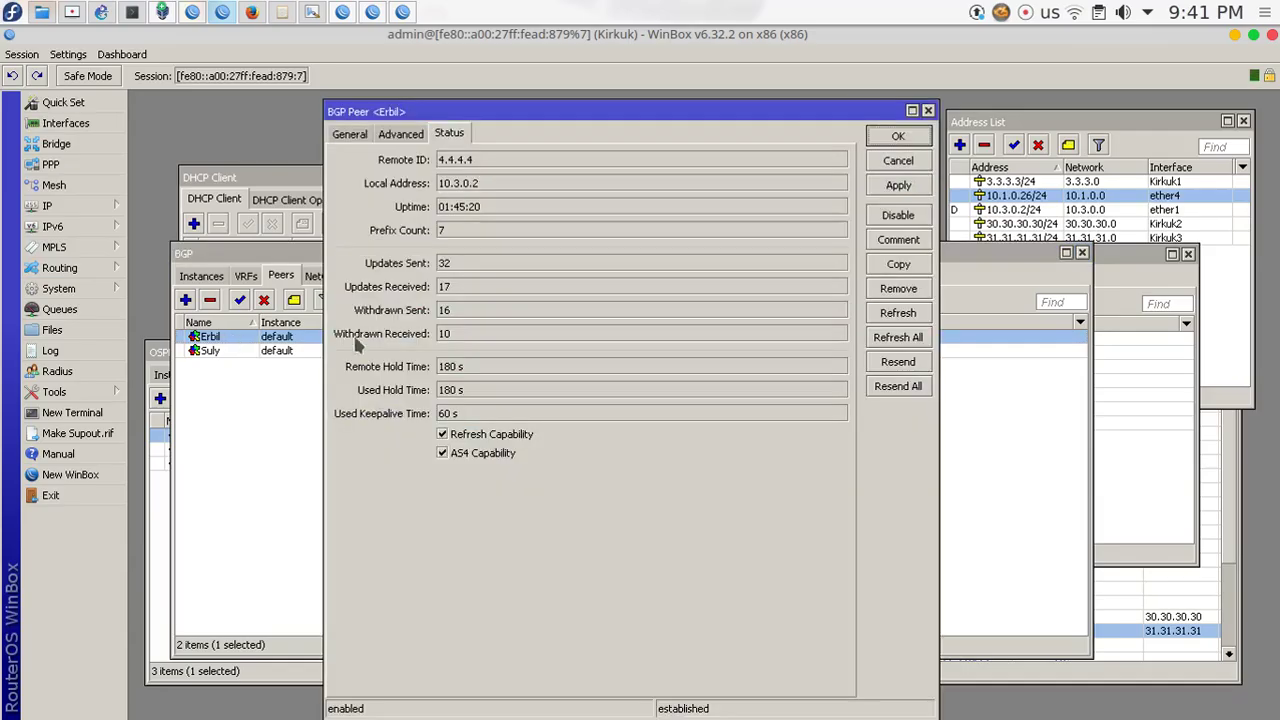
{"action": "left_click", "coordinate": [348, 136]}
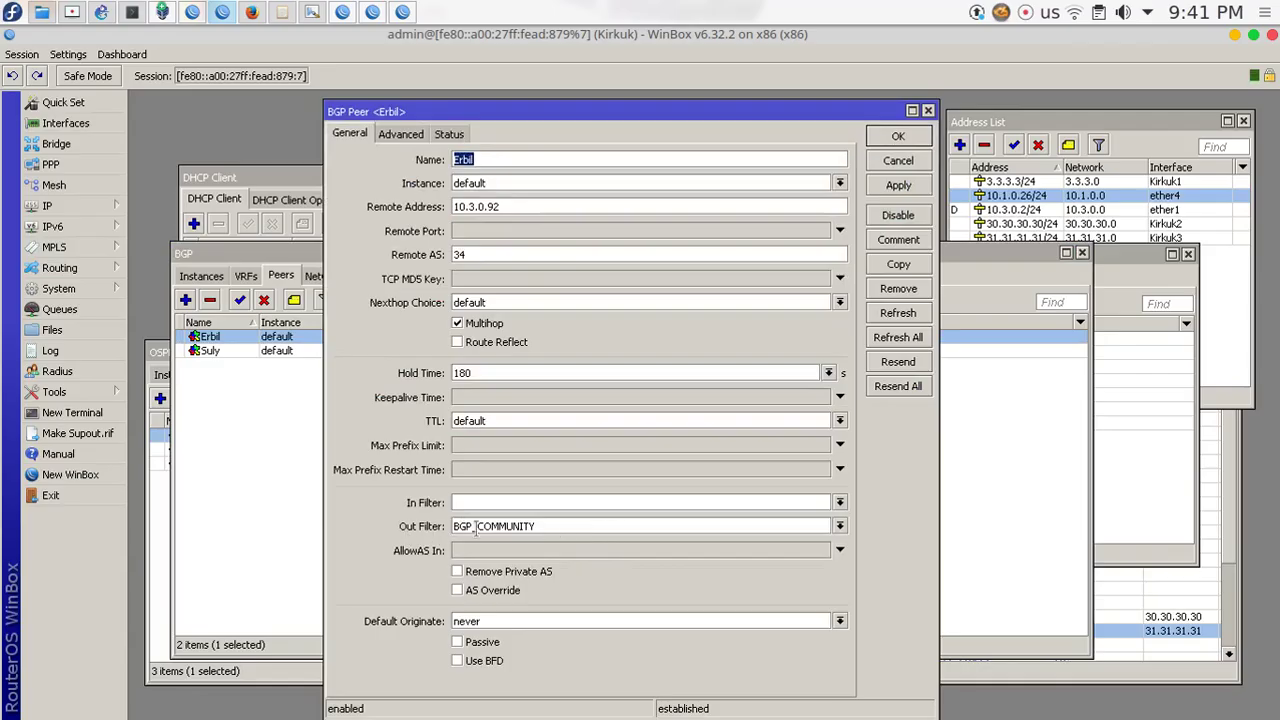
Clear BGP_COMMUNITY from the Erbil peer's Out Filter and save the peer
{"action": "left_click_drag", "start_coordinate": [553, 526], "coordinate": [436, 530]}
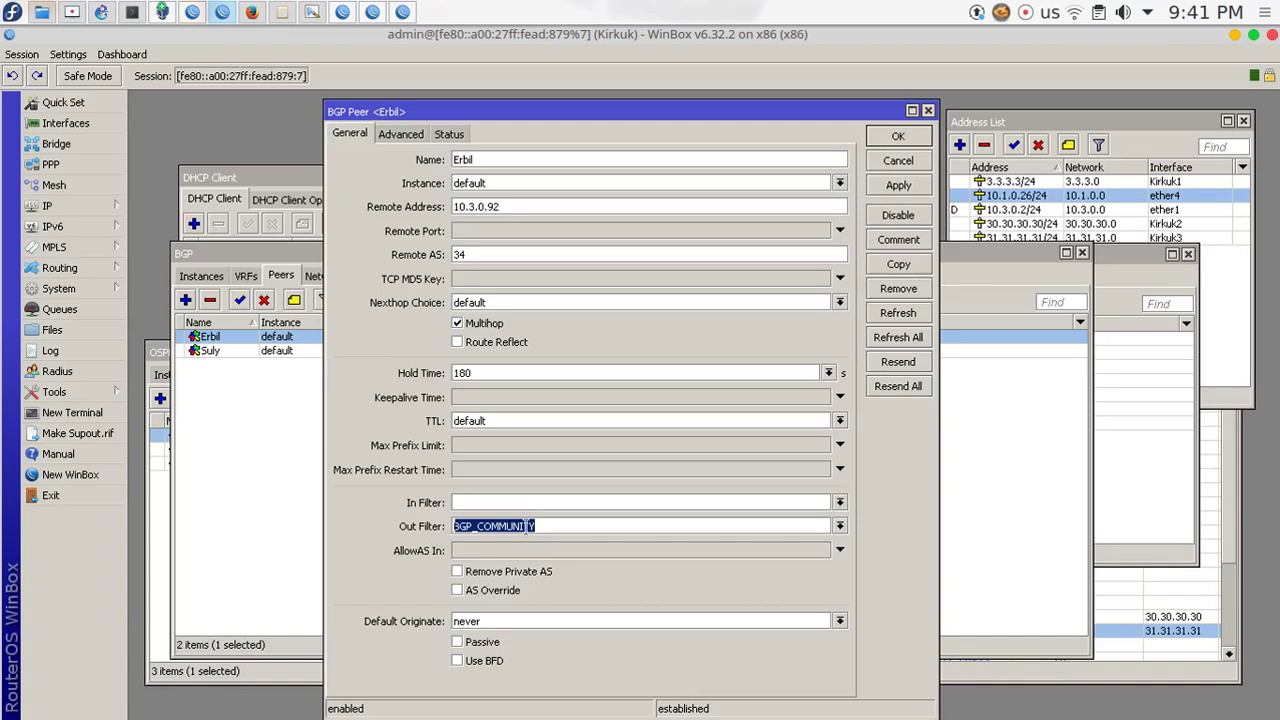
{"action": "left_click", "coordinate": [557, 528]}
{"action": "left_click_drag", "start_coordinate": [603, 526], "coordinate": [378, 530]}
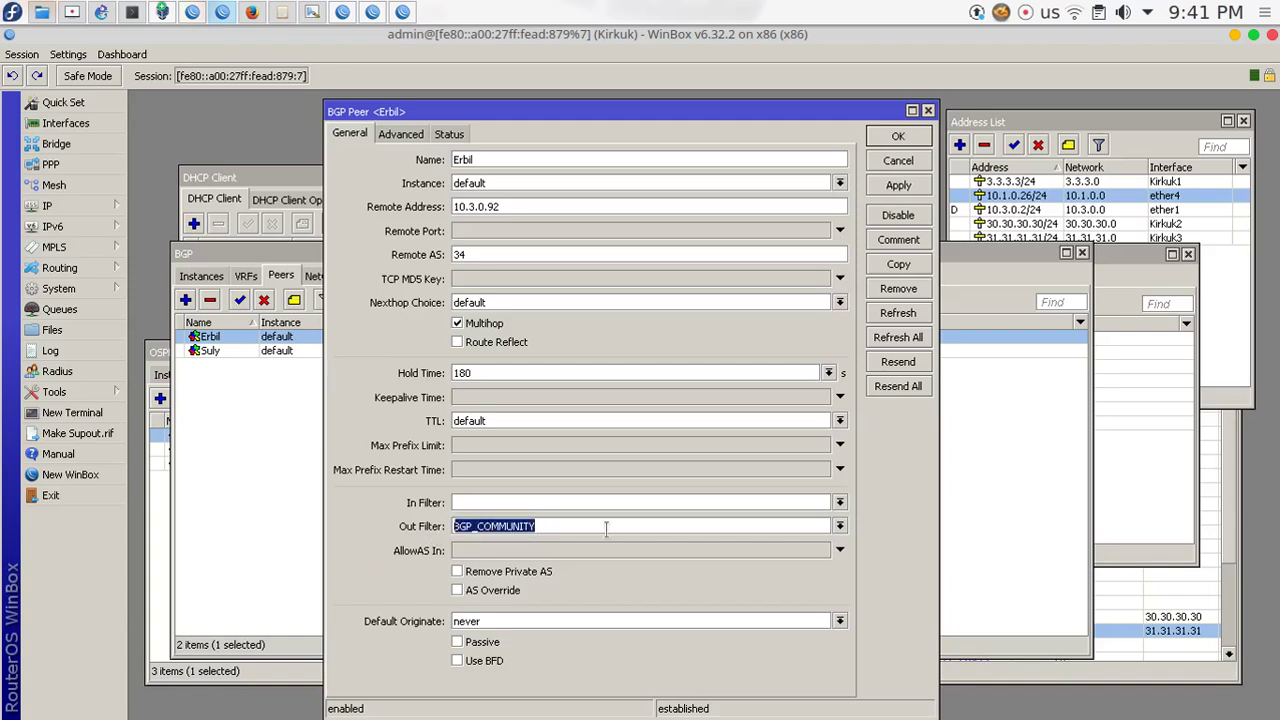
{"action": "left_click", "coordinate": [497, 526]}
{"action": "left_click_drag", "start_coordinate": [606, 526], "coordinate": [437, 530]}
{"action": "left_click", "coordinate": [549, 527]}
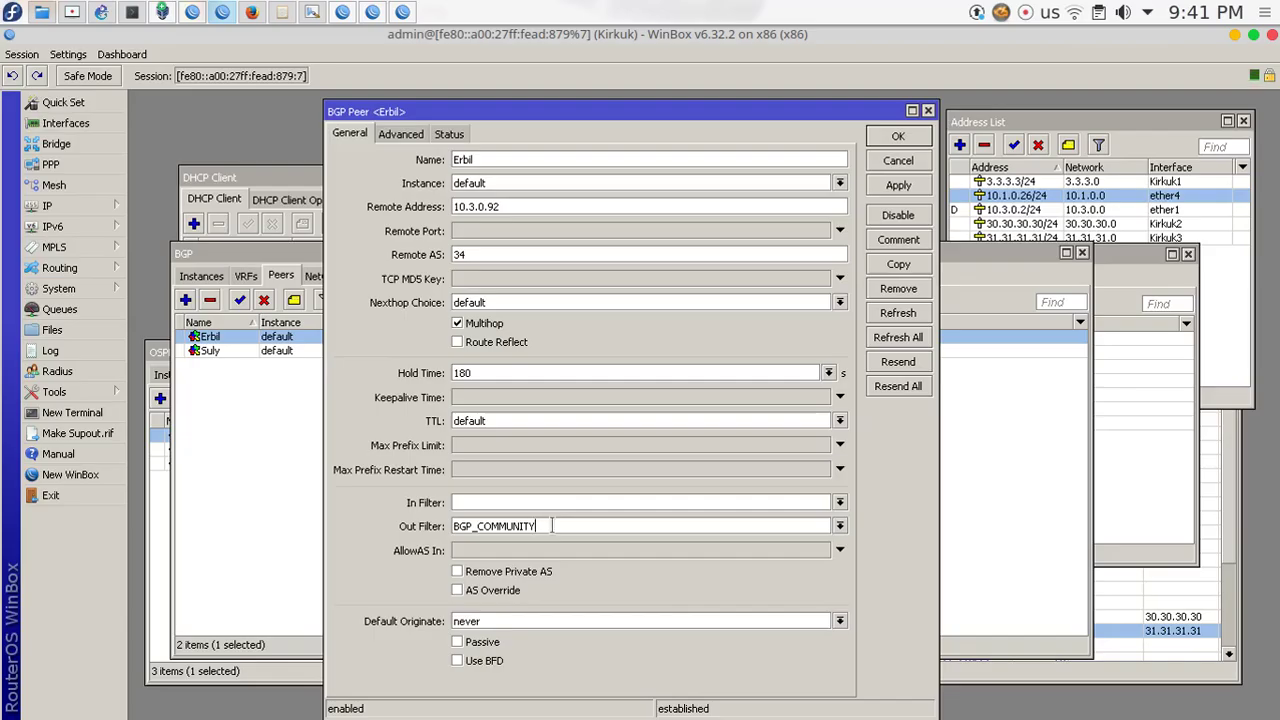
{"action": "double_click", "coordinate": [551, 526]}
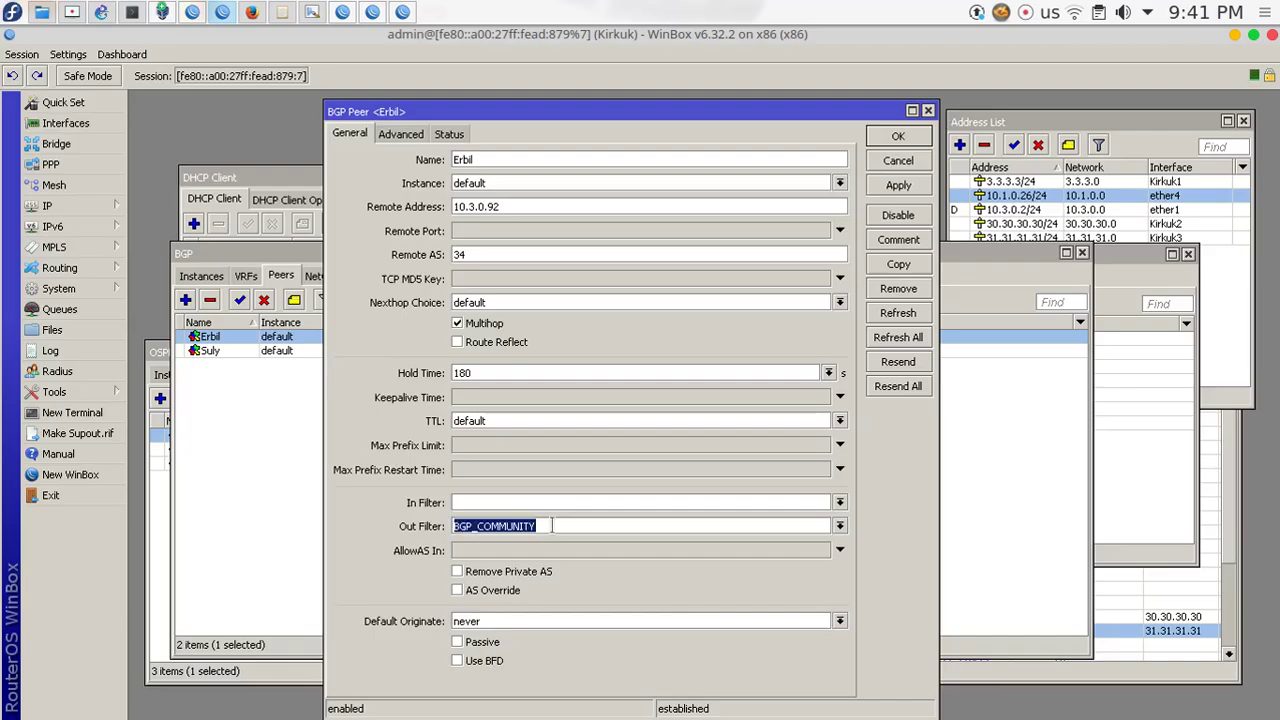
{"action": "left_click", "coordinate": [898, 137]}
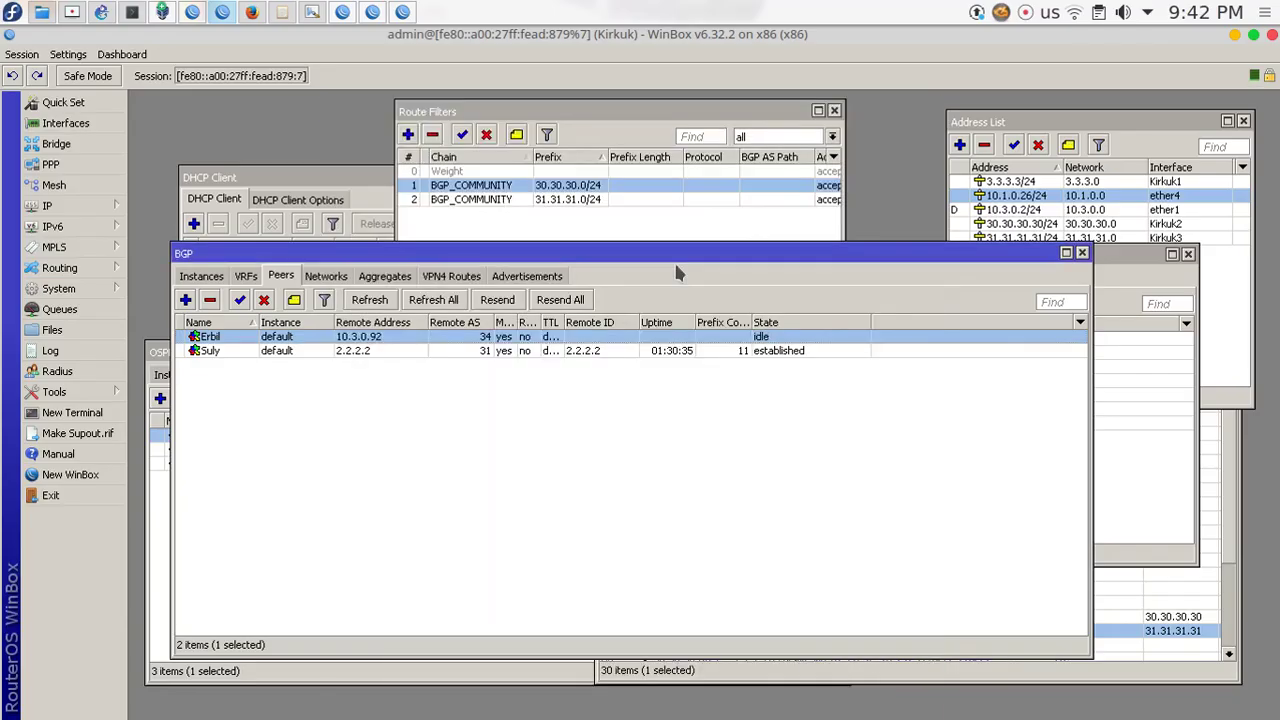
Clear the Out Filter of the BGP peer Suly and save the peer
{"action": "double_click", "coordinate": [362, 350]}
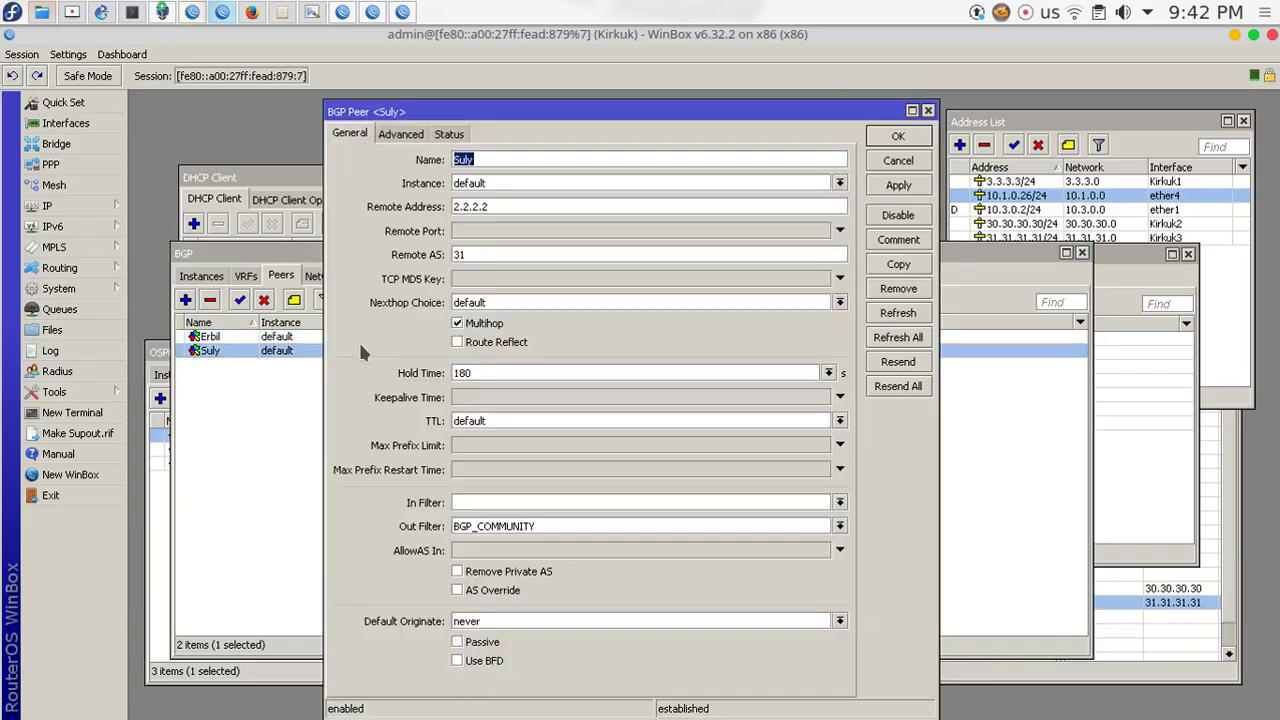
{"action": "double_click", "coordinate": [580, 526]}
{"action": "key", "text": "BackSpace"}
{"action": "left_click", "coordinate": [917, 136]}
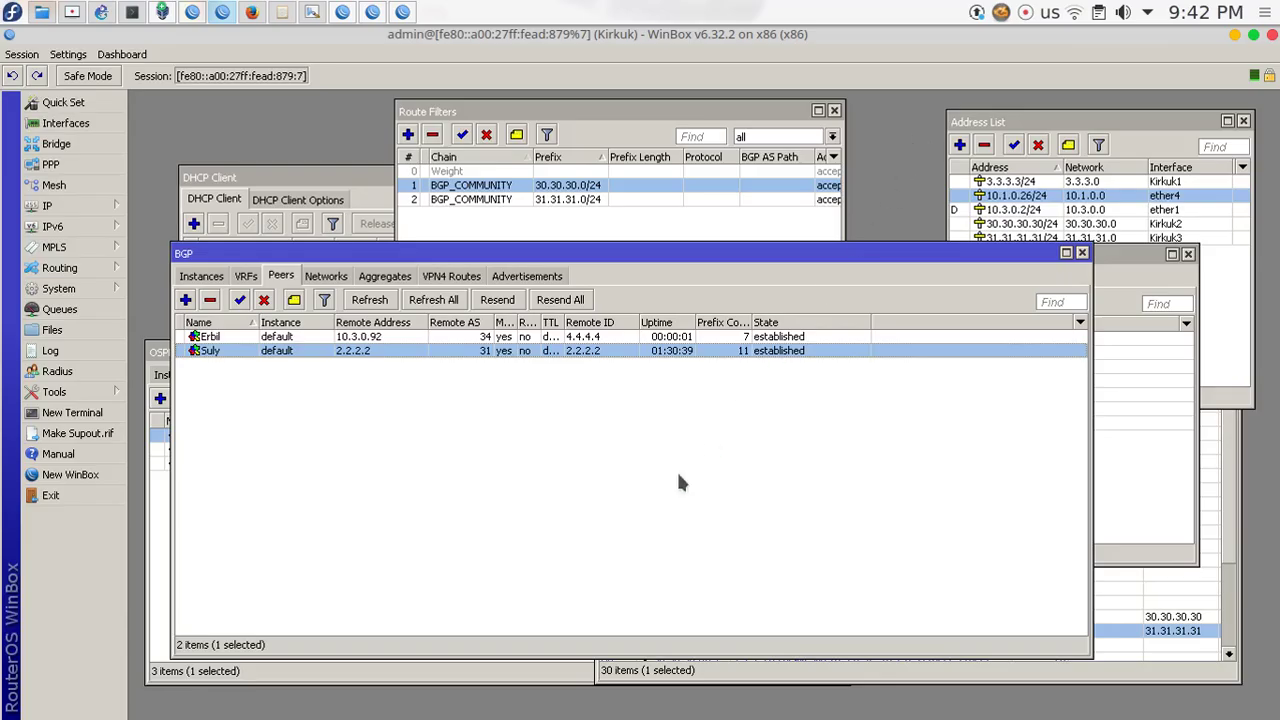
Check the In Filter and Out Filter settings of the Erbil peer
{"action": "double_click", "coordinate": [312, 338]}
{"action": "left_click", "coordinate": [530, 502]}
{"action": "left_click", "coordinate": [490, 525]}
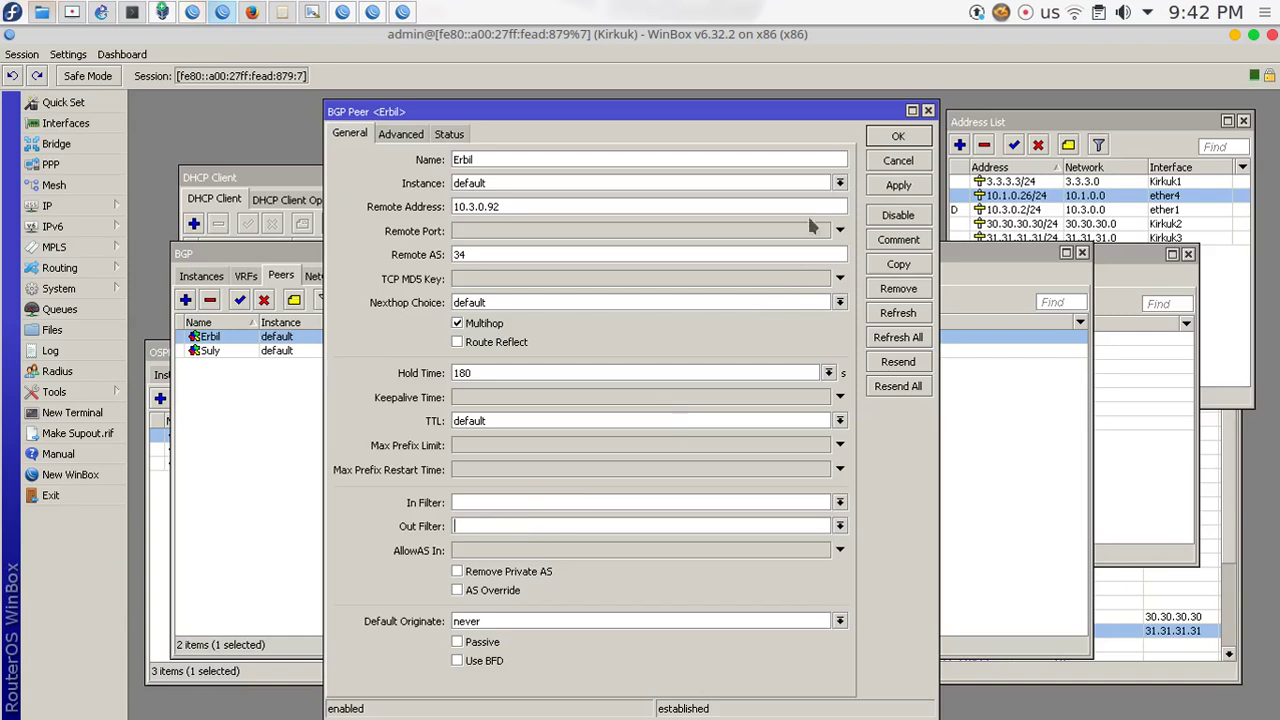
{"action": "left_click", "coordinate": [896, 138]}
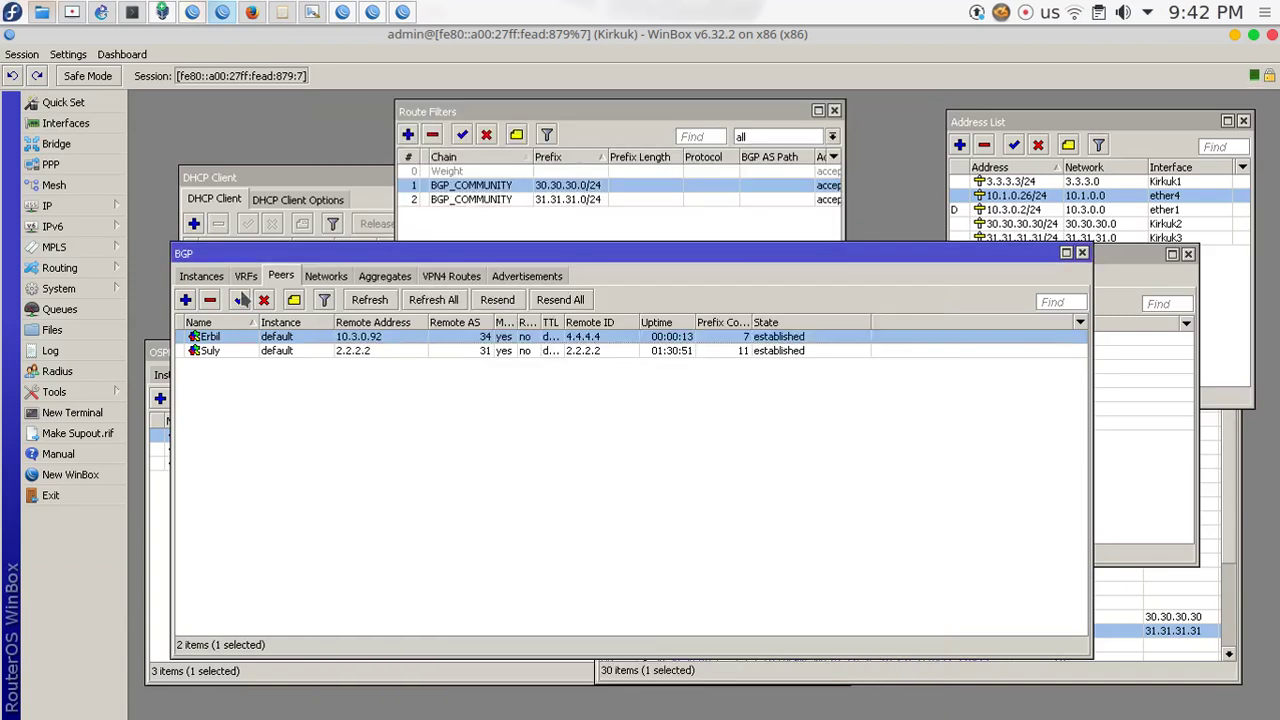
Set the Out Filter of Kirkuk's default BGP instance to BGP_COMMUNITY and save the instance
{"action": "left_click", "coordinate": [201, 276]}
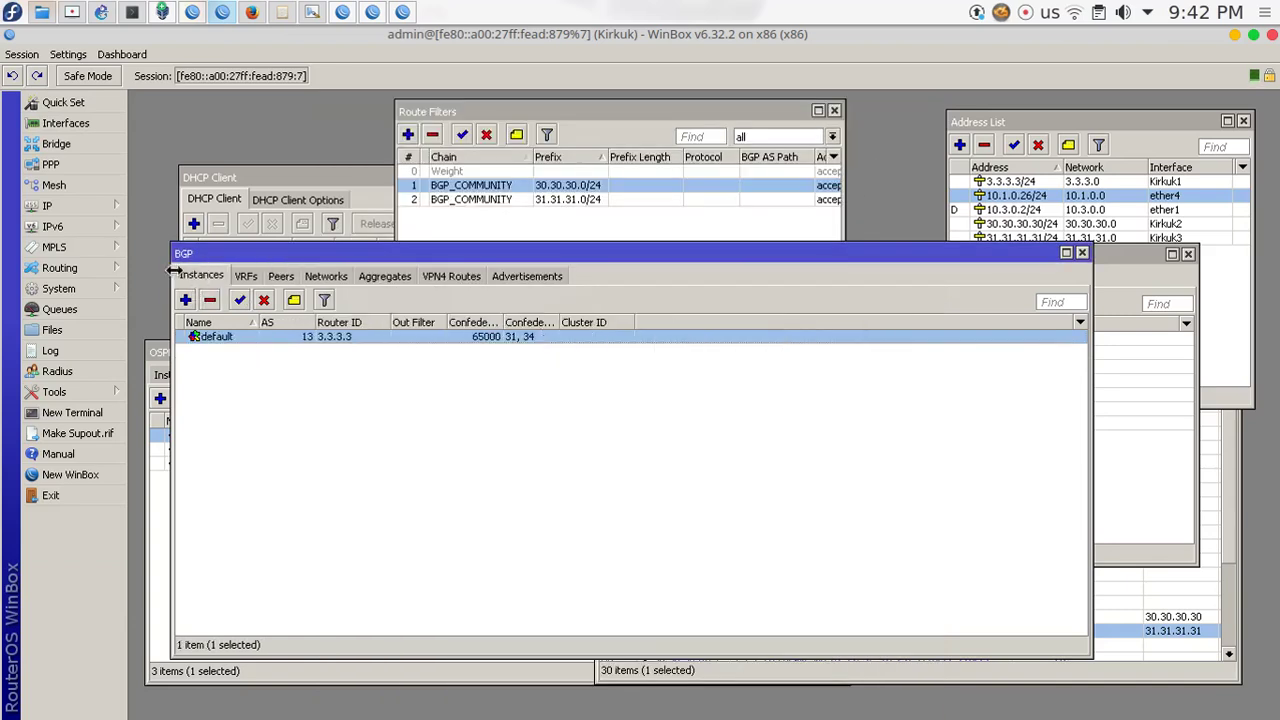
{"action": "double_click", "coordinate": [278, 338]}
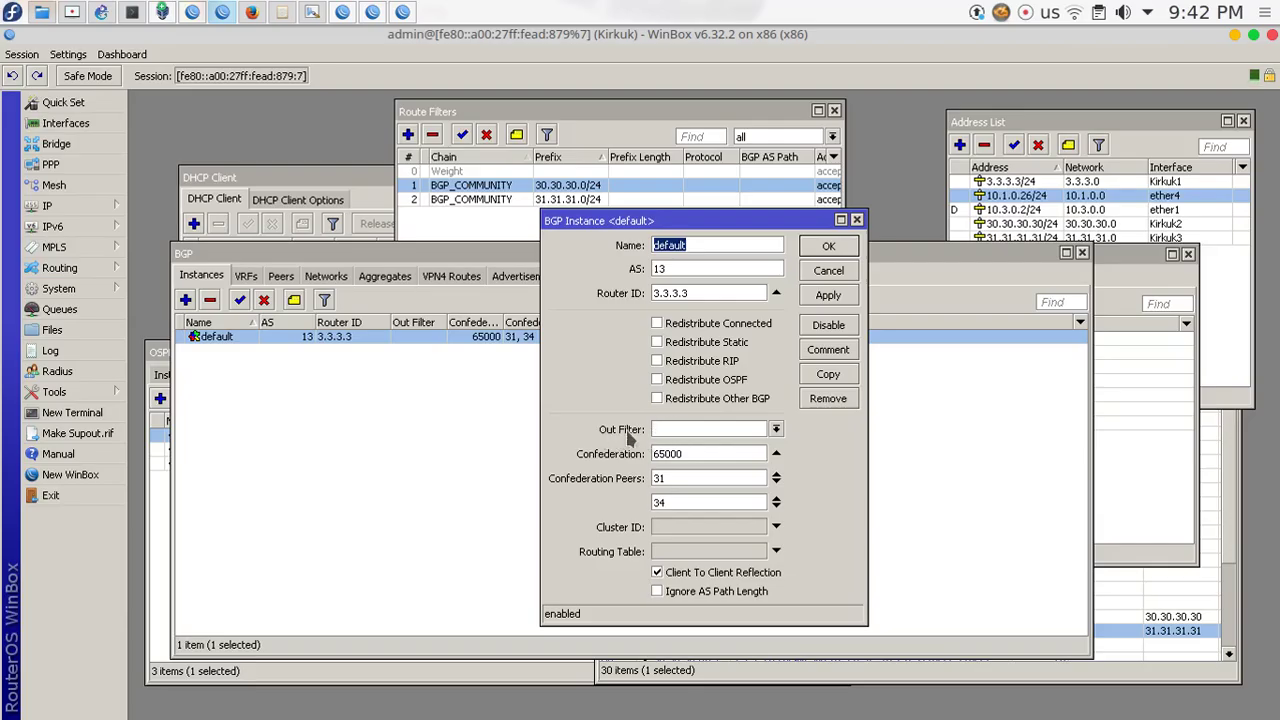
{"action": "left_click", "coordinate": [776, 429]}
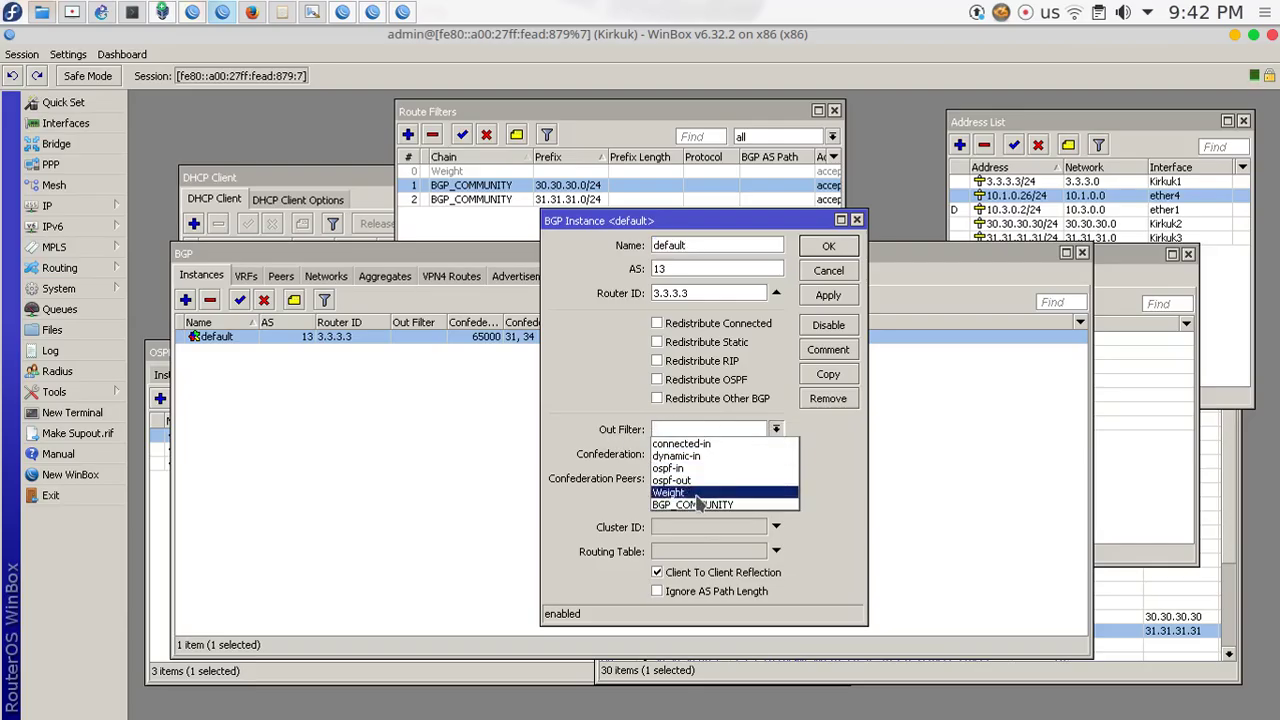
{"action": "left_click", "coordinate": [776, 505]}
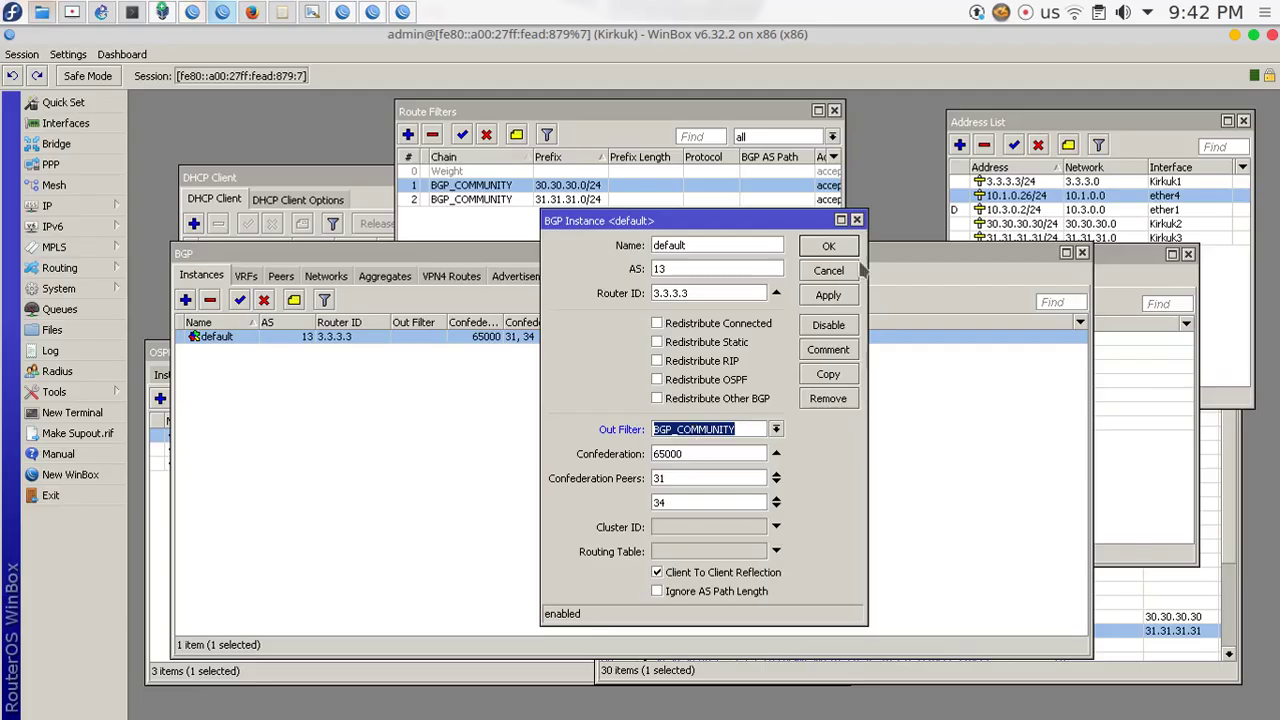
{"action": "left_click", "coordinate": [834, 295]}
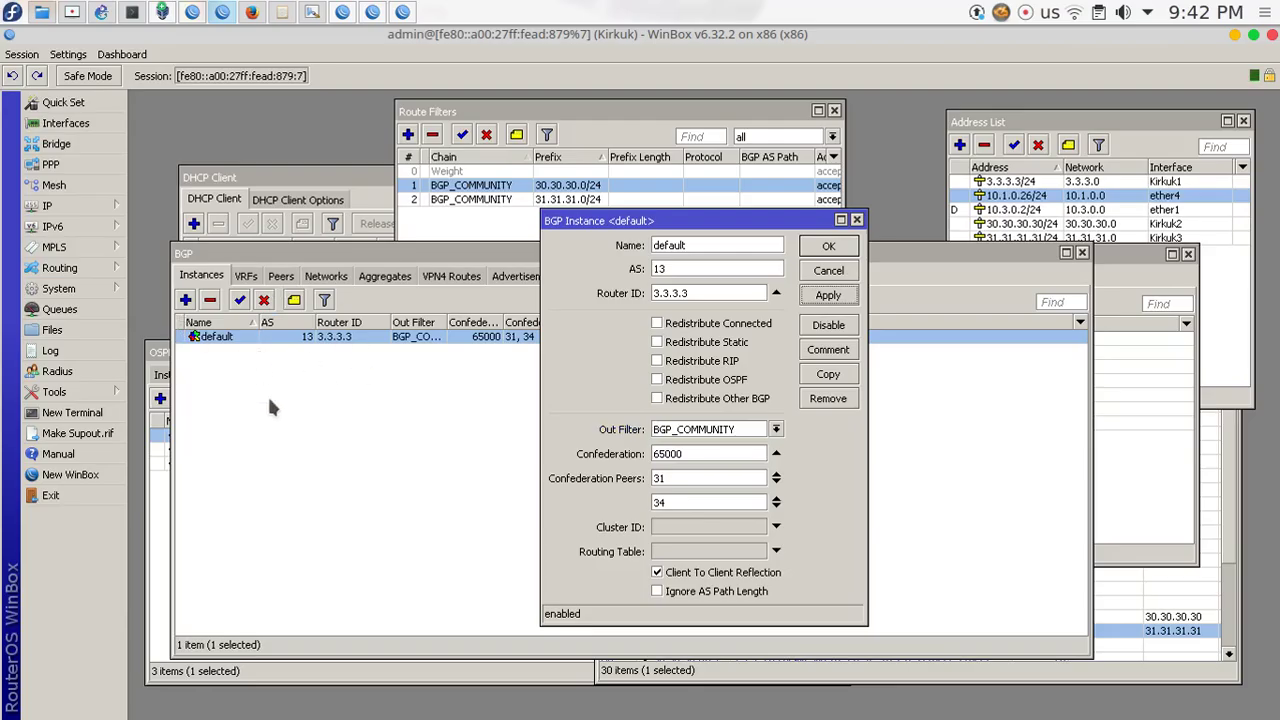
{"action": "left_click", "coordinate": [833, 254]}
Review Kirkuk's BGP peers and examine the BGP communities of the 30.30.30.0/24 route on the Erbil router
{"action": "left_click", "coordinate": [281, 277]}
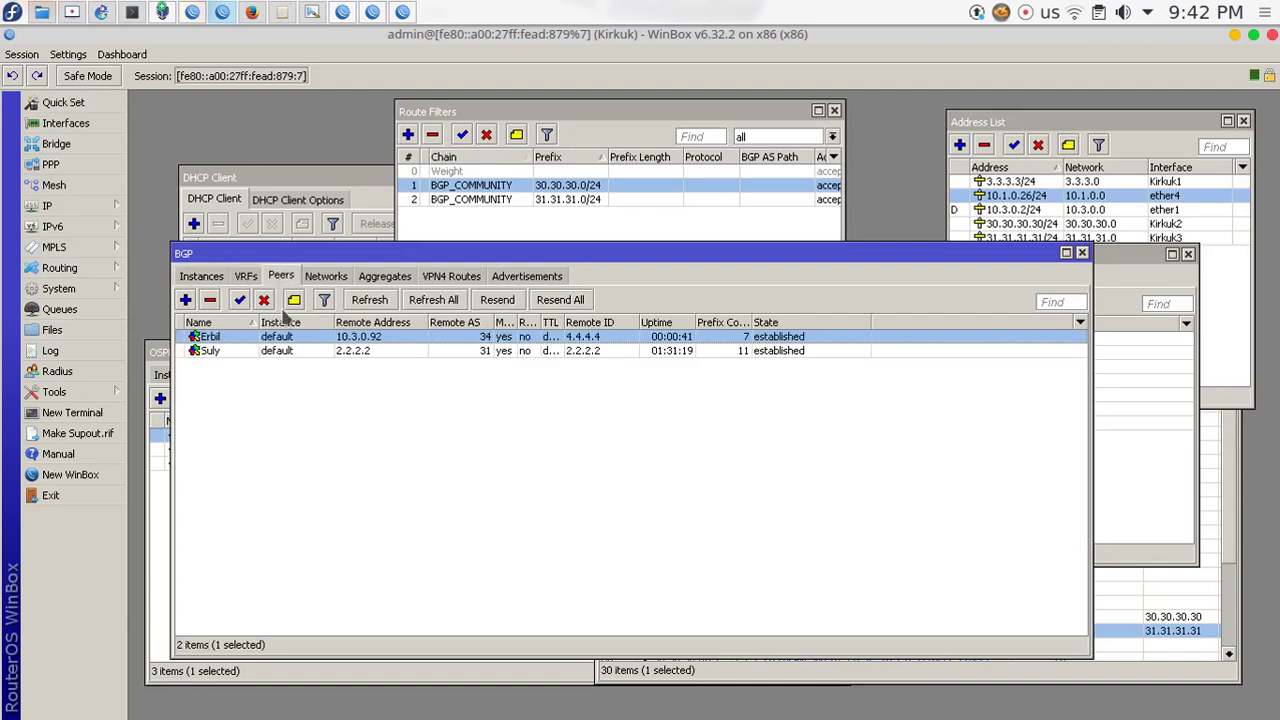
{"action": "left_click", "coordinate": [287, 356]}
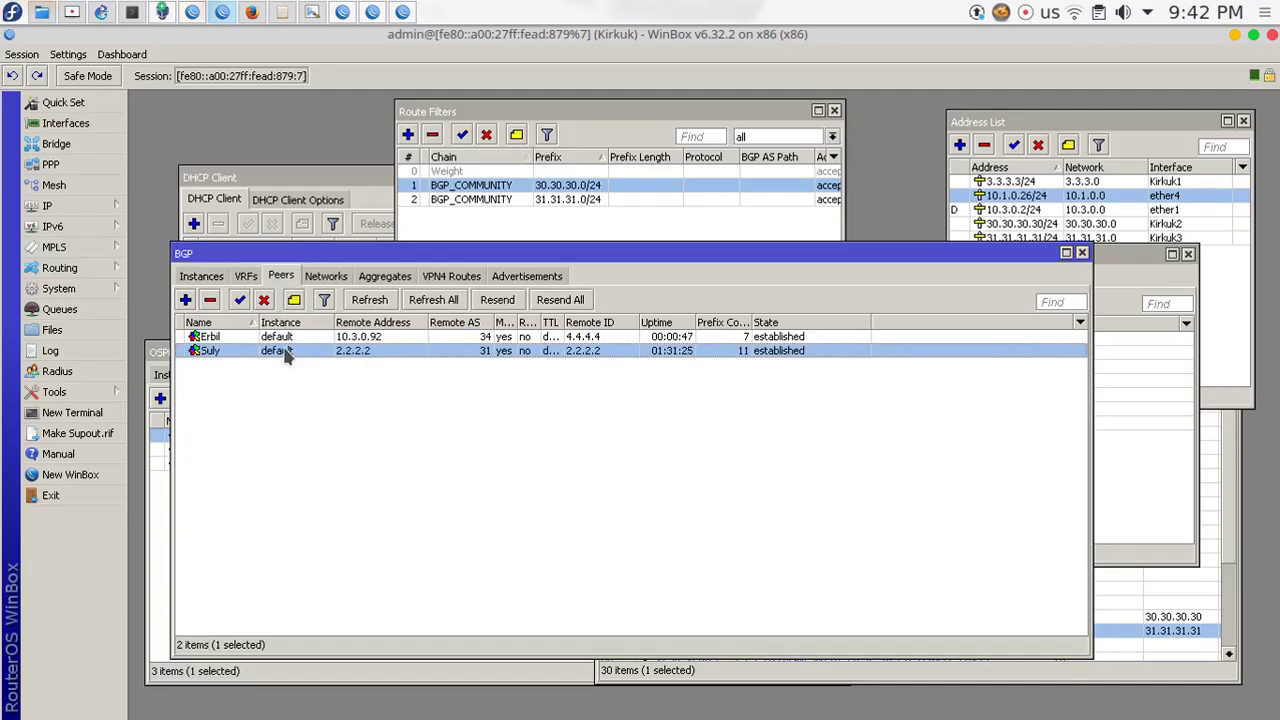
{"action": "left_click", "coordinate": [342, 12]}
{"action": "left_click", "coordinate": [344, 12]}
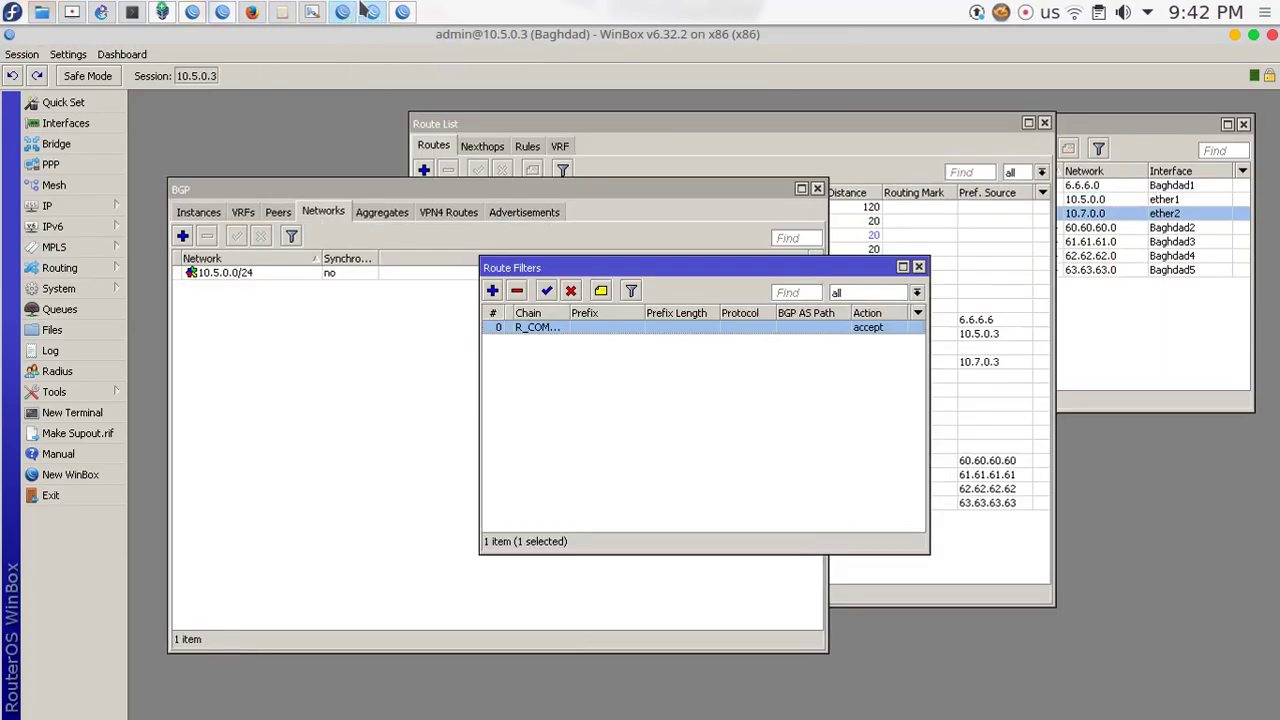
{"action": "left_click", "coordinate": [372, 12]}
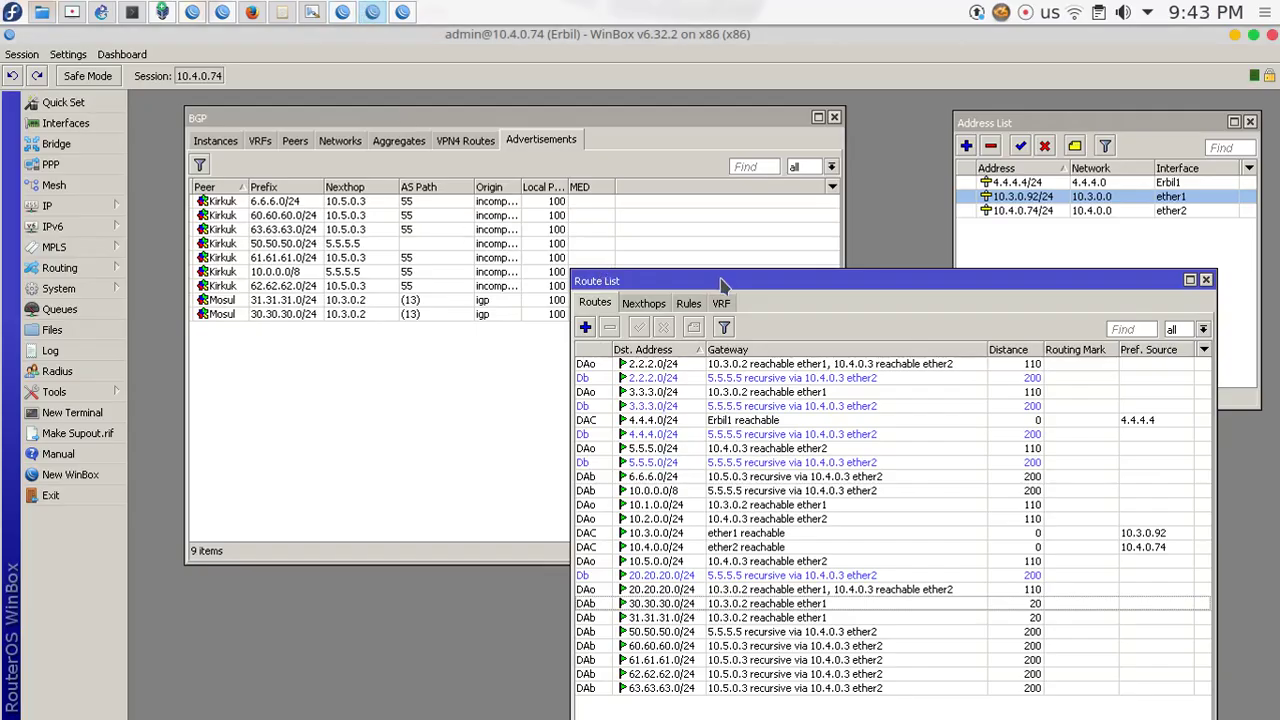
{"action": "left_click_drag", "start_coordinate": [720, 280], "coordinate": [644, 161]}
{"action": "left_click", "coordinate": [590, 458]}
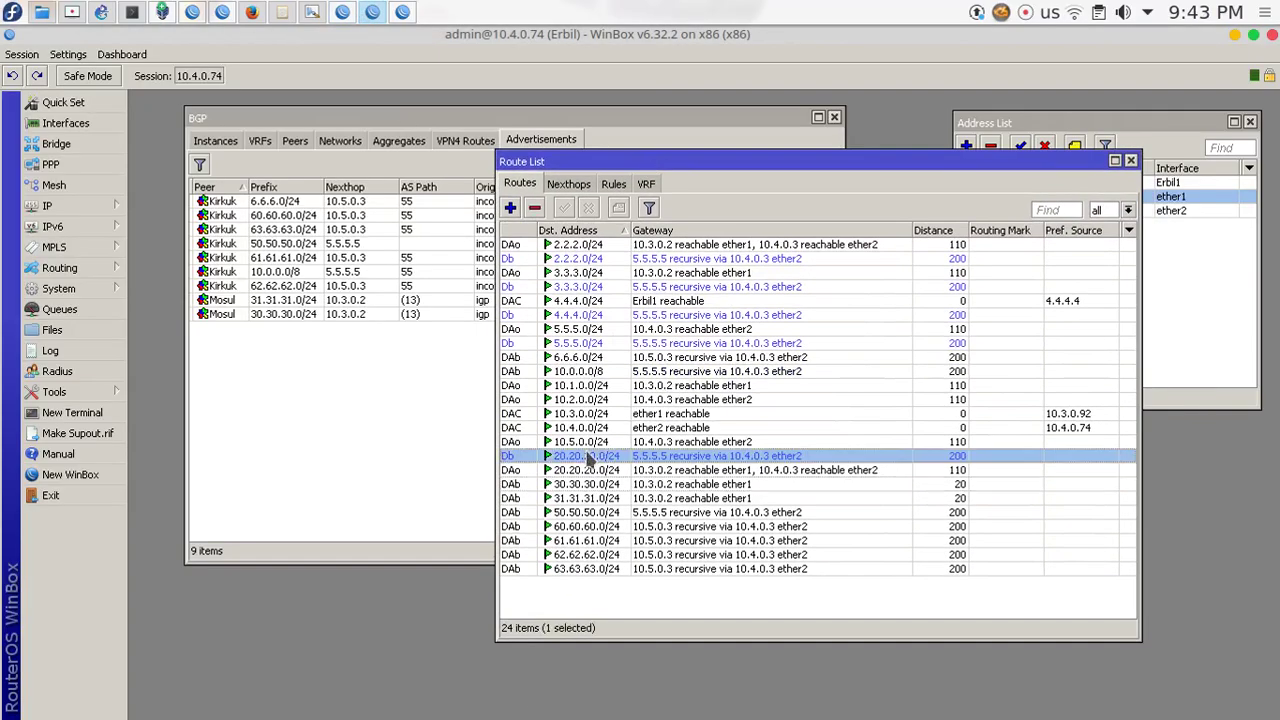
{"action": "left_click", "coordinate": [589, 499]}
{"action": "double_click", "coordinate": [578, 484]}
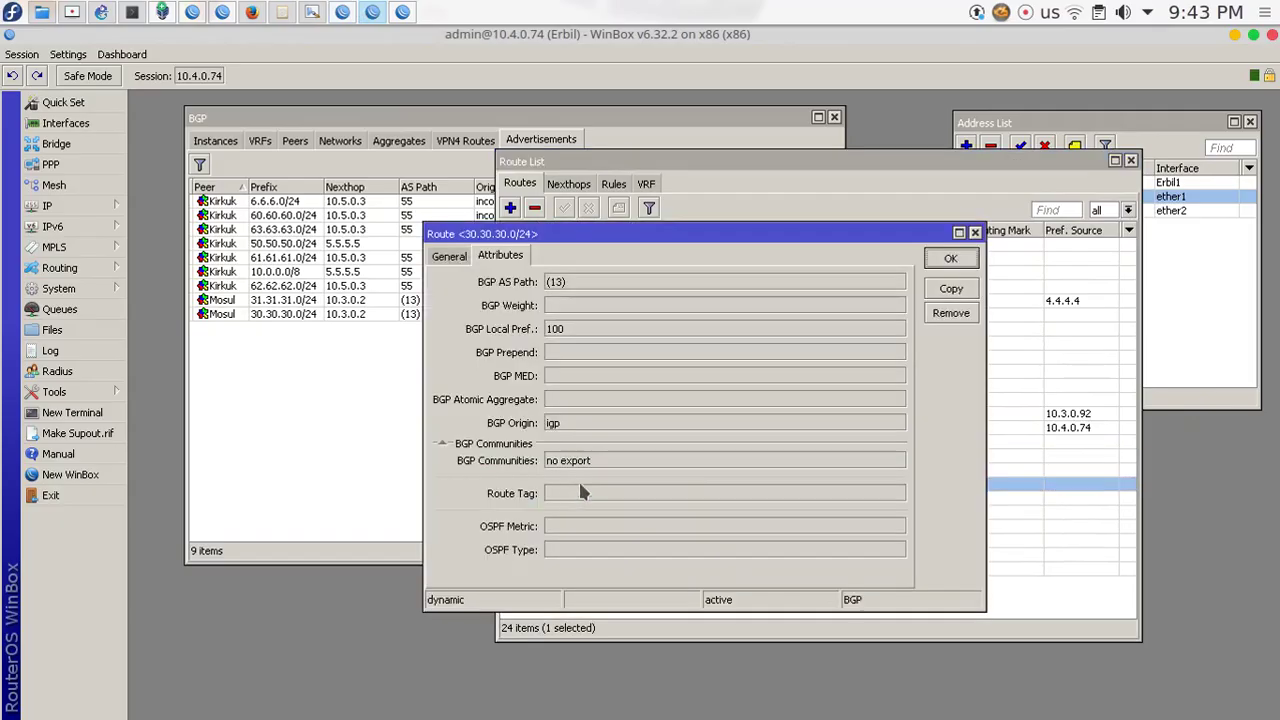
{"action": "left_click_drag", "start_coordinate": [606, 458], "coordinate": [460, 468]}
{"action": "left_click_drag", "start_coordinate": [624, 463], "coordinate": [452, 468]}
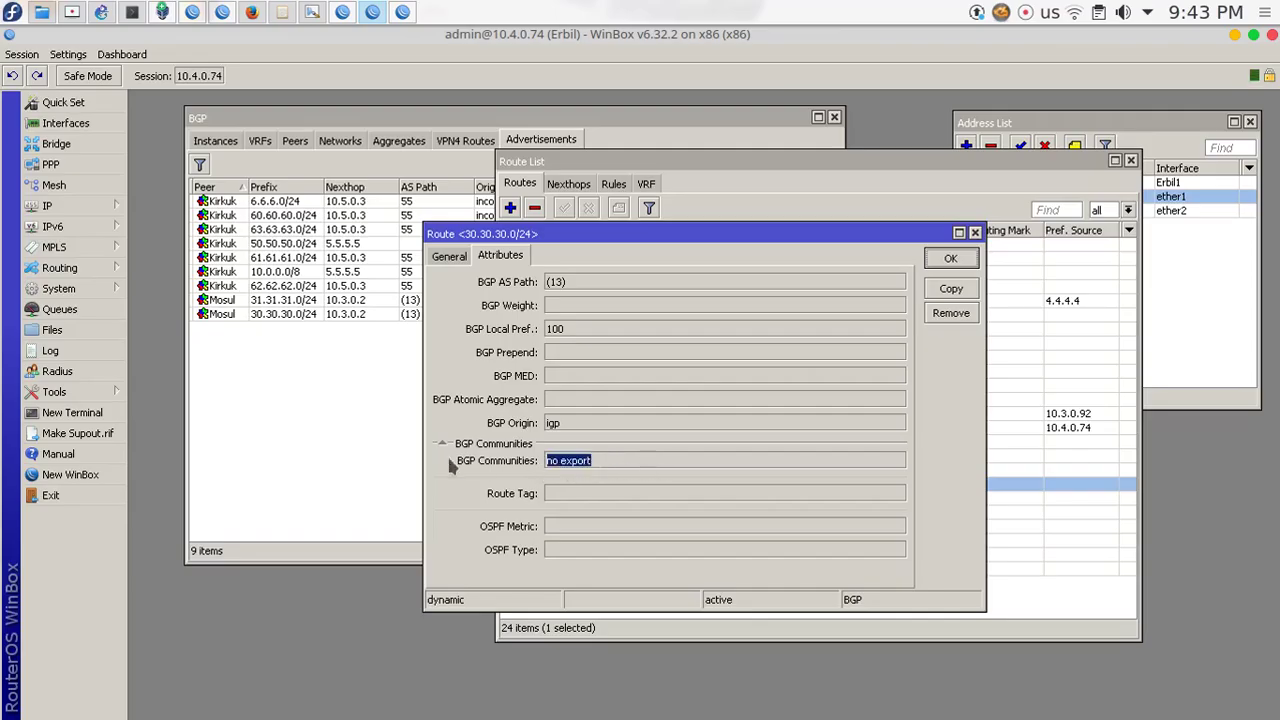
{"action": "left_click", "coordinate": [947, 260]}
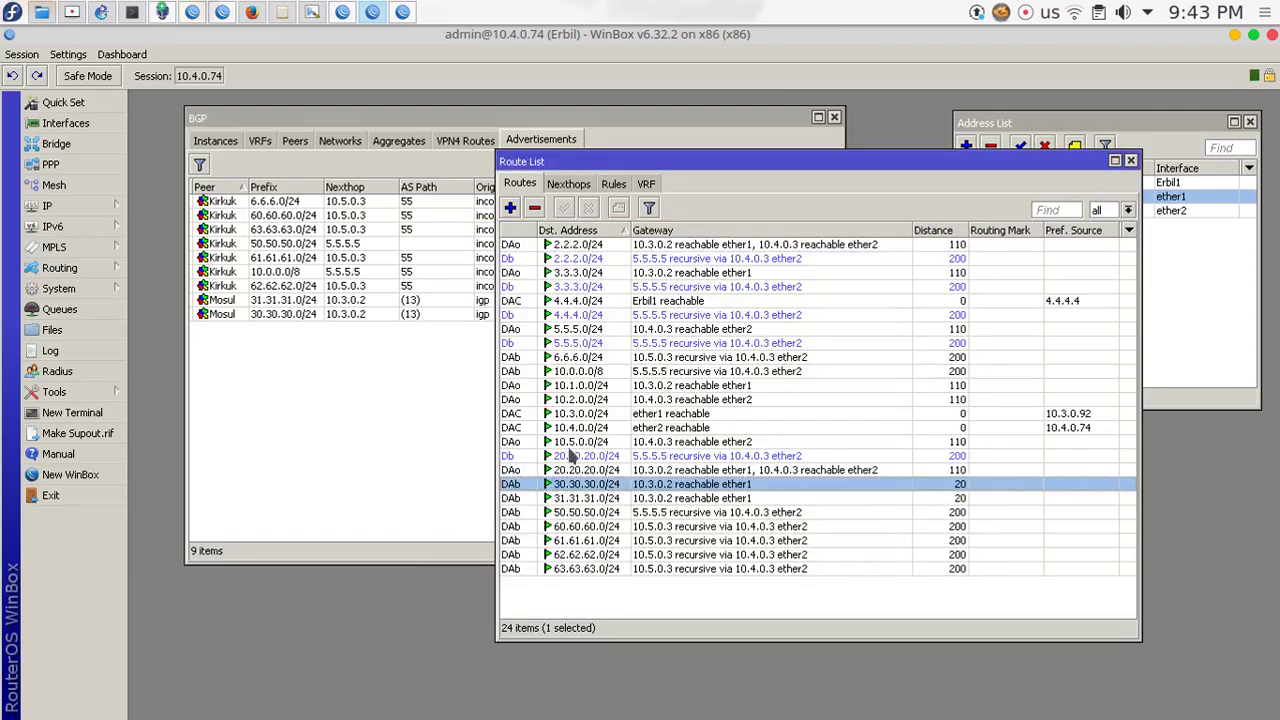
Examine the BGP communities of the 30.30.30.0/24 route via 3.3.3.3 on the Sulymania router
{"action": "left_click", "coordinate": [402, 12]}
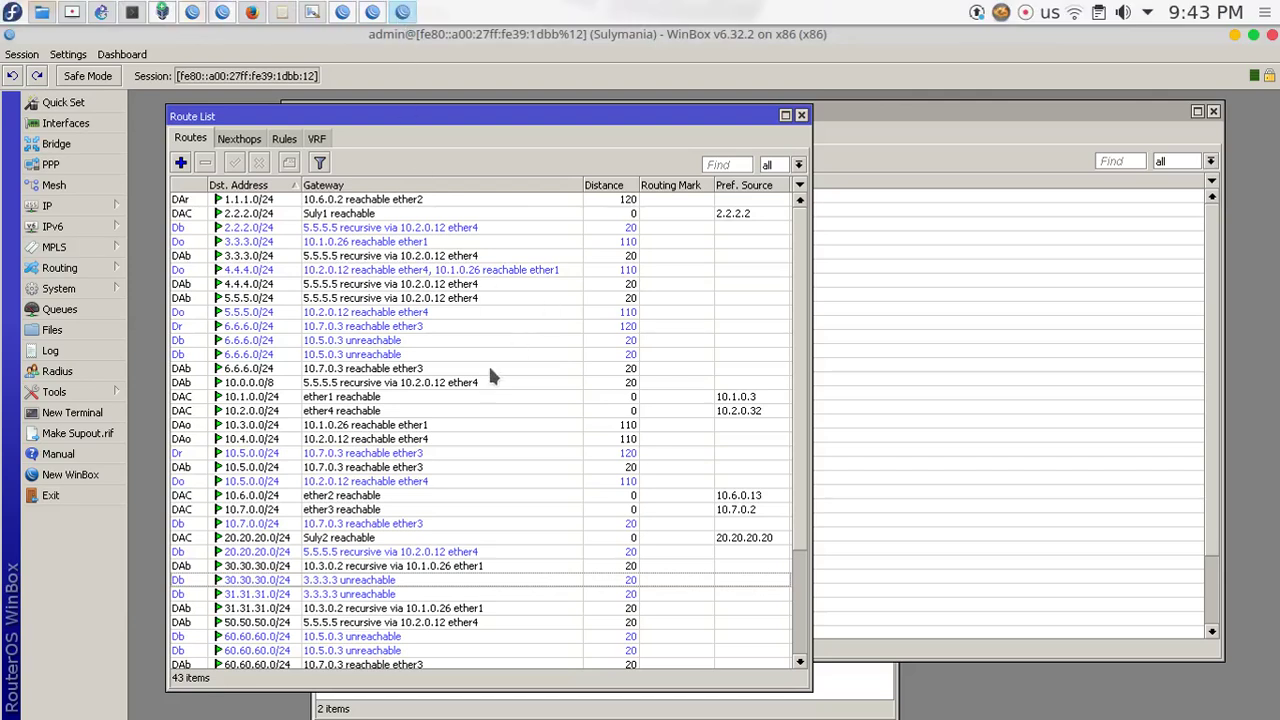
{"action": "double_click", "coordinate": [260, 581]}
{"action": "left_click_drag", "start_coordinate": [622, 467], "coordinate": [460, 478]}
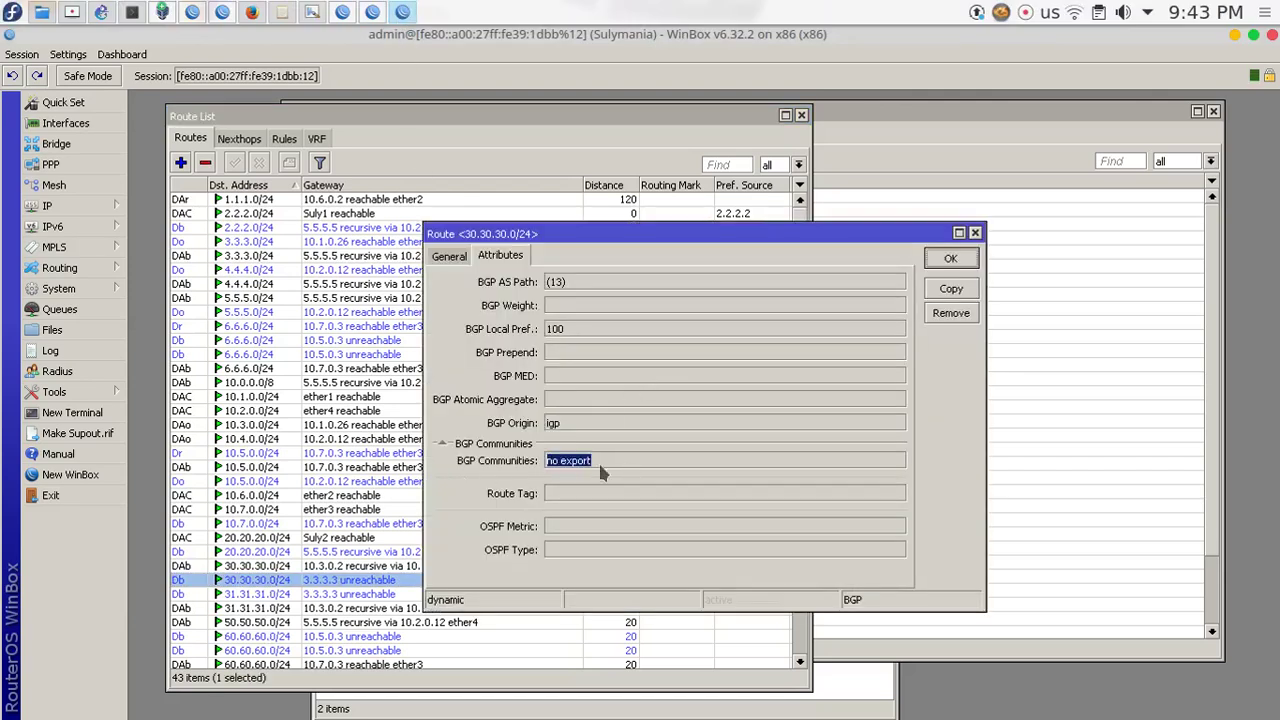
{"action": "left_click", "coordinate": [937, 262]}
Review the Out Filter of the default BGP instance on the Kirkuk router without changing it
{"action": "left_click", "coordinate": [222, 12]}
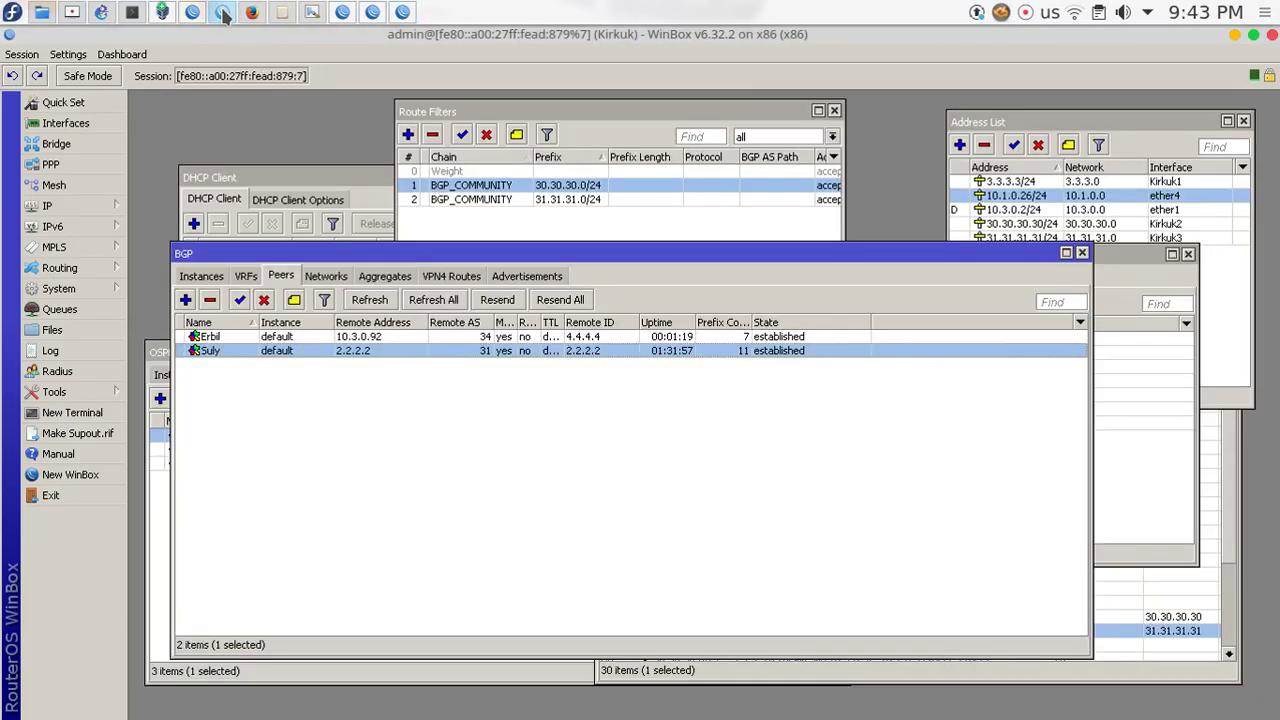
{"action": "left_click", "coordinate": [201, 276]}
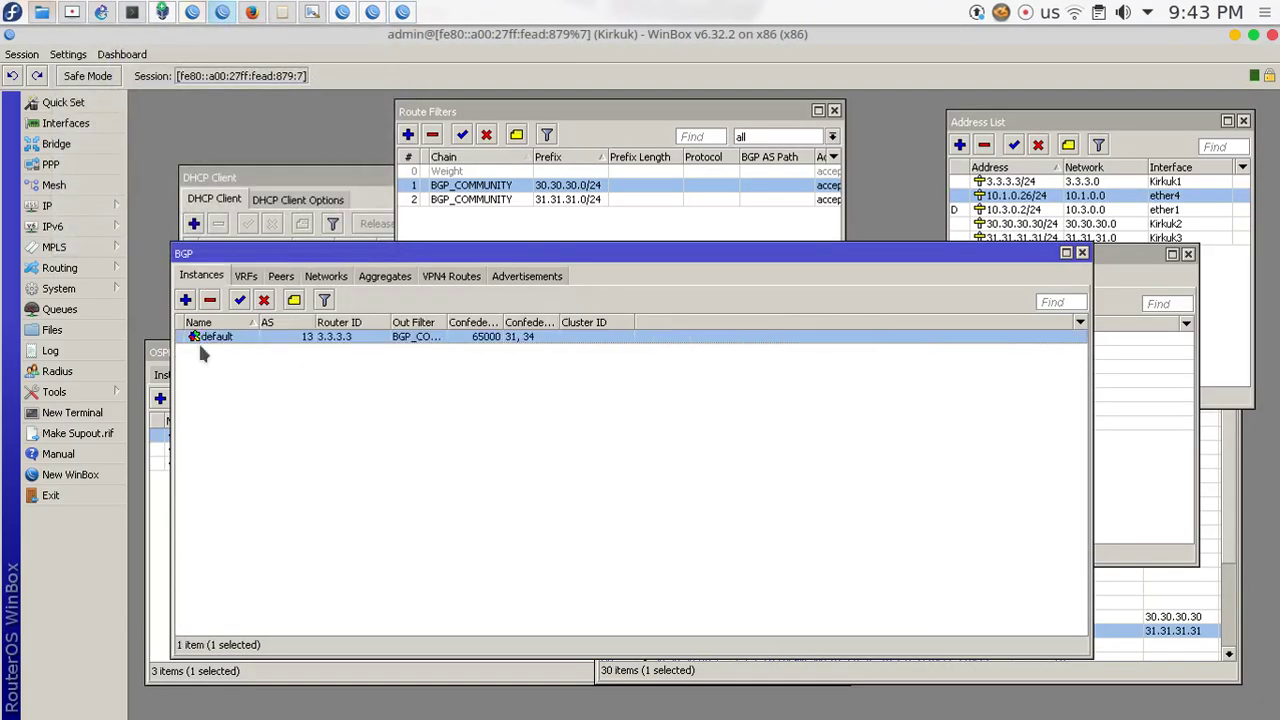
{"action": "double_click", "coordinate": [205, 337]}
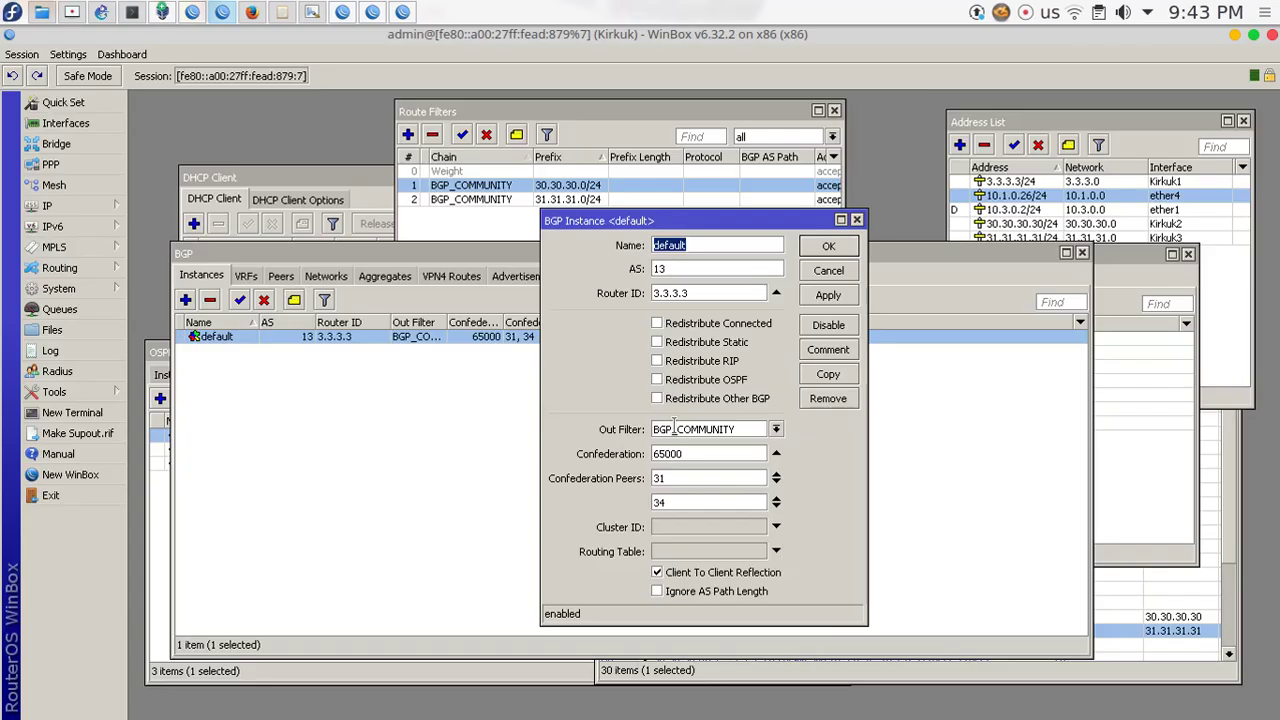
{"action": "left_click", "coordinate": [827, 271]}
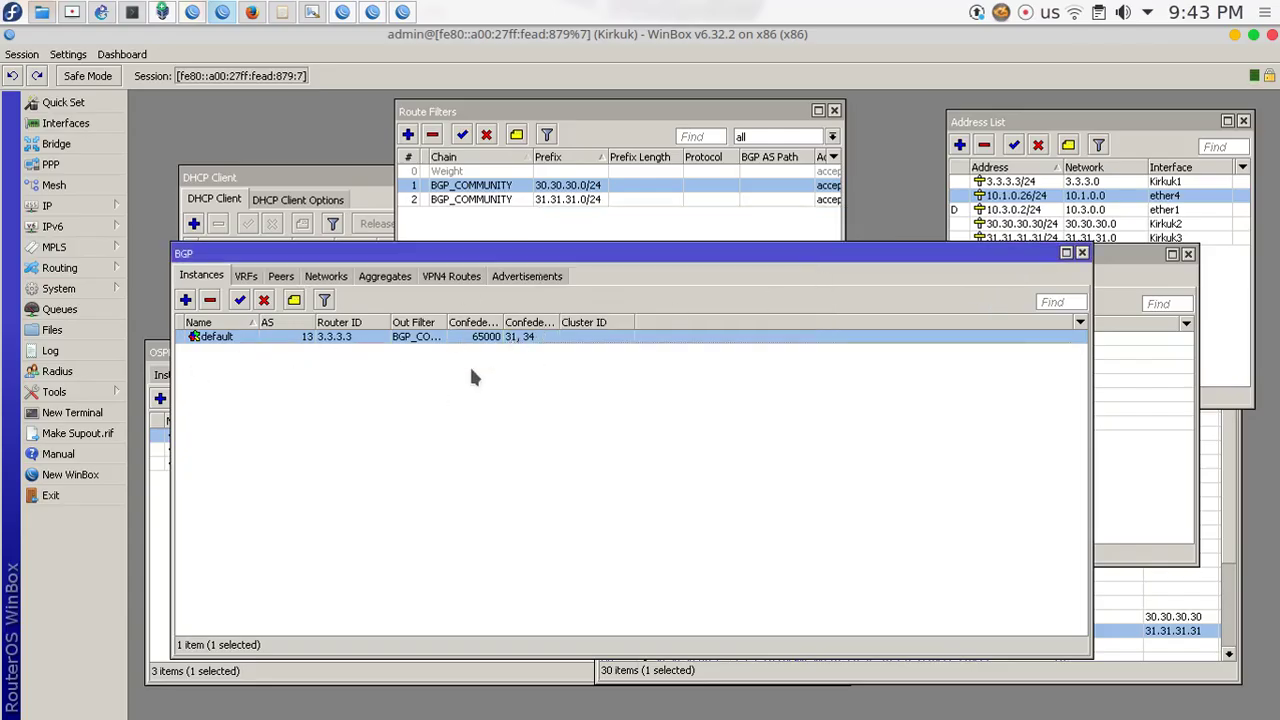
Inspect the filter fields of Kirkuk's Suly BGP peer and compare them with the default BGP instance
{"action": "left_click", "coordinate": [274, 283]}
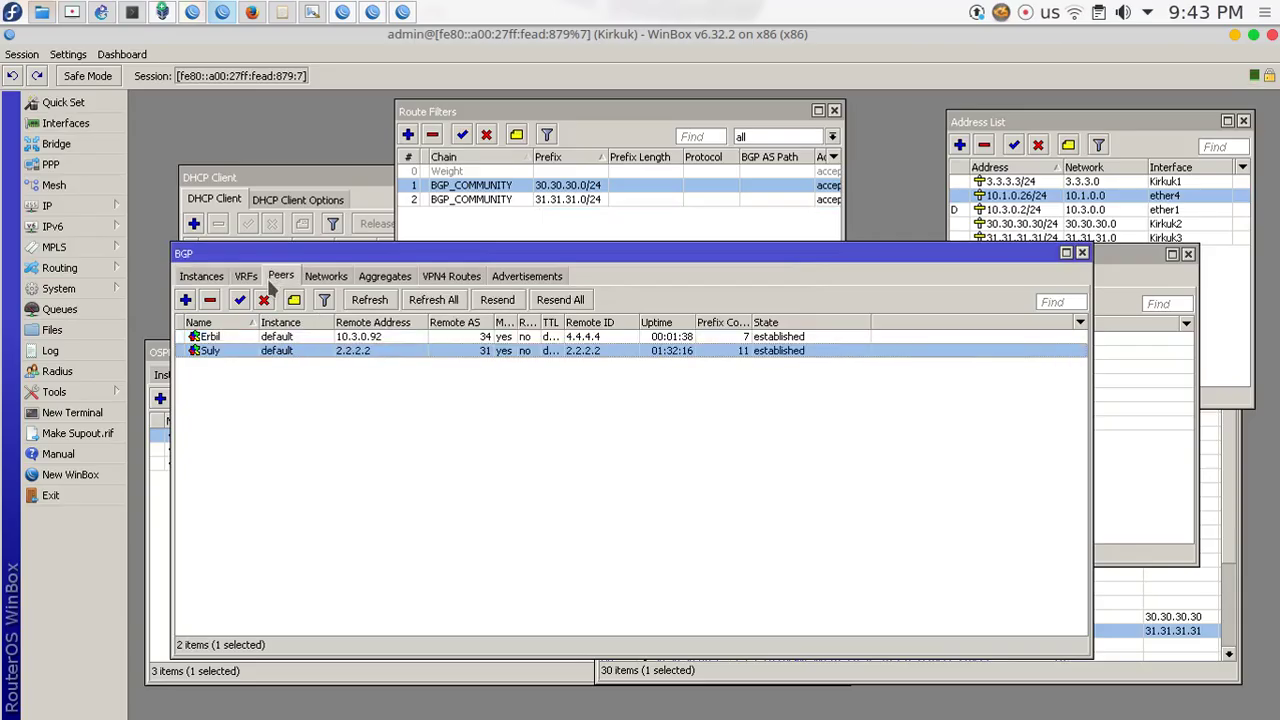
{"action": "double_click", "coordinate": [237, 353]}
{"action": "left_click", "coordinate": [486, 524]}
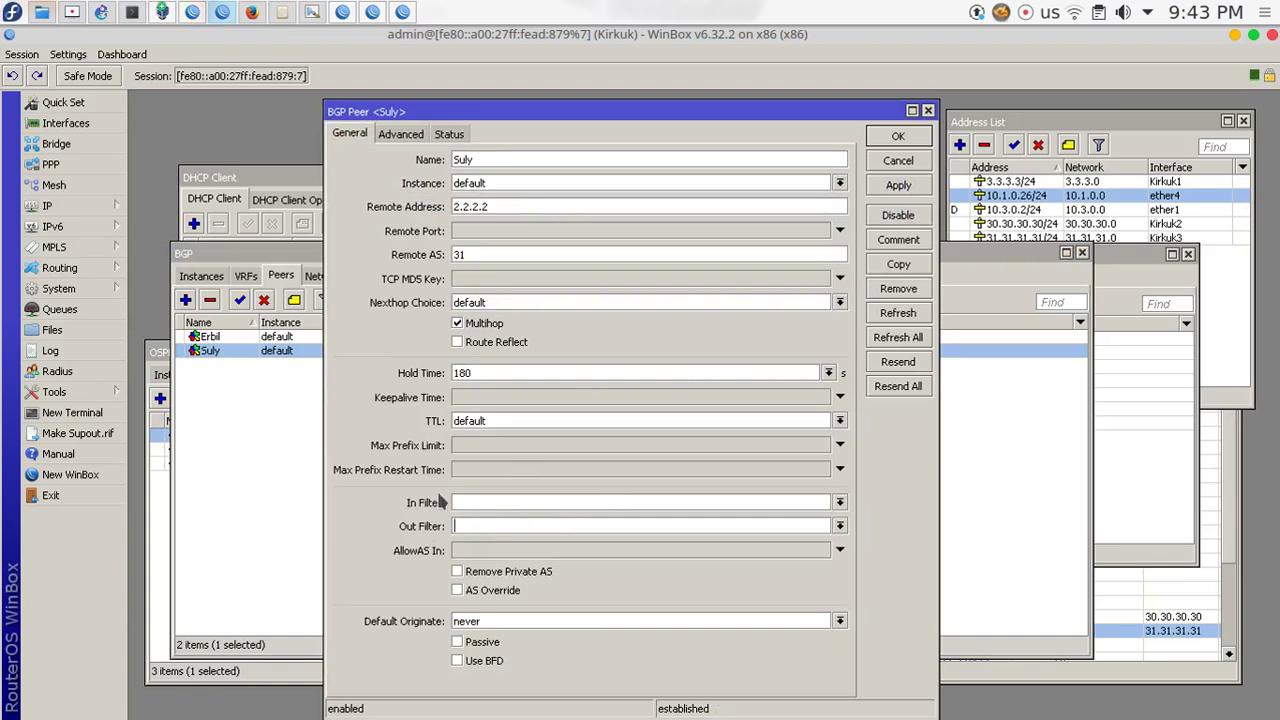
{"action": "left_click", "coordinate": [186, 279]}
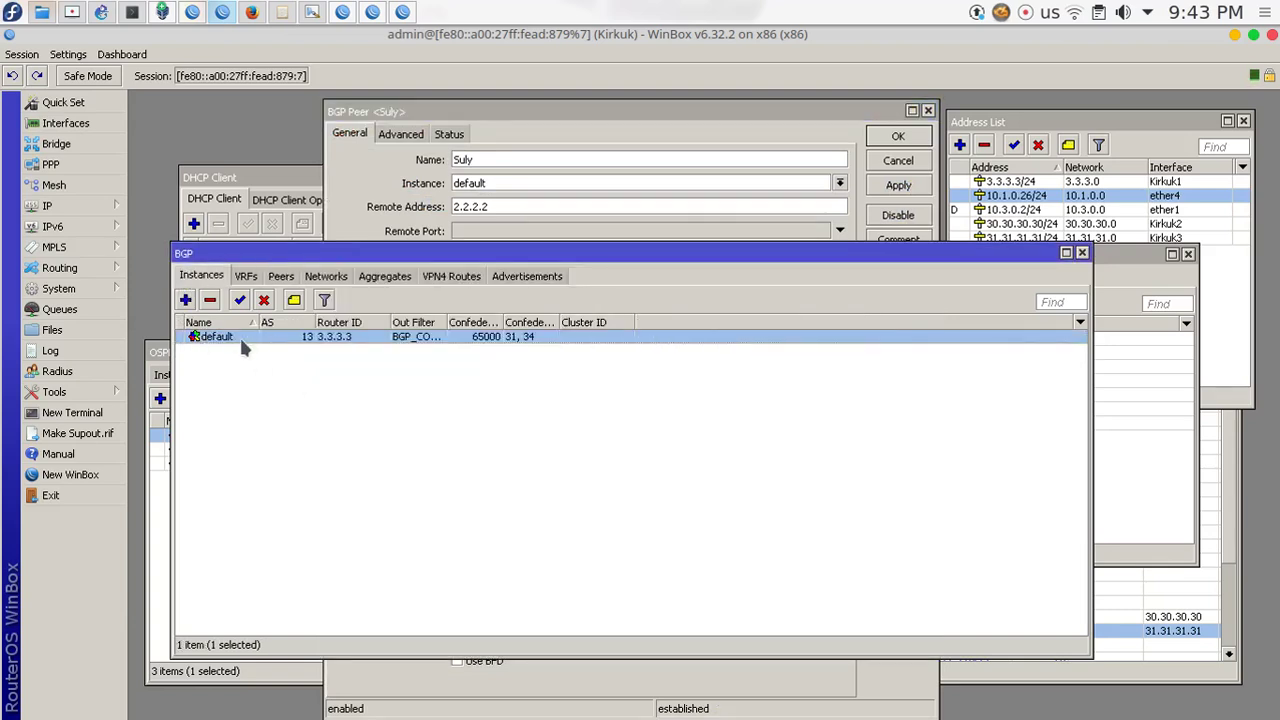
{"action": "left_click", "coordinate": [280, 277]}
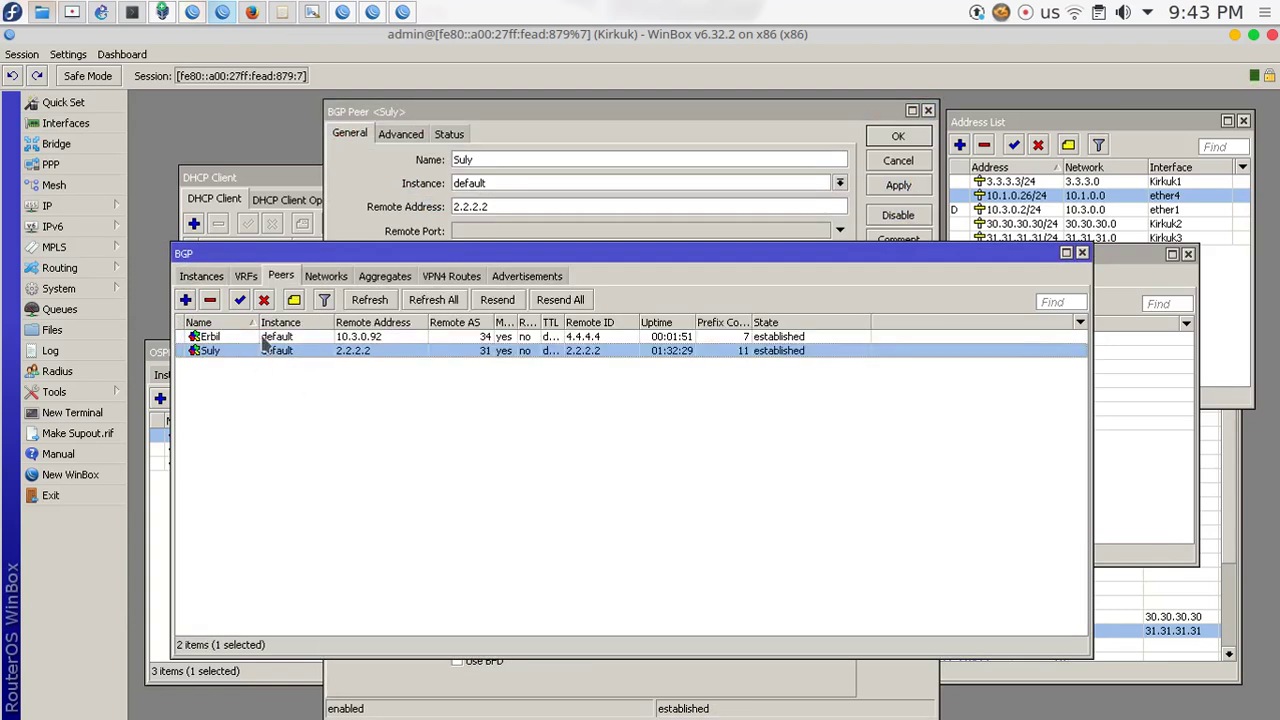
{"action": "left_click", "coordinate": [662, 104]}
{"action": "left_click", "coordinate": [528, 526]}
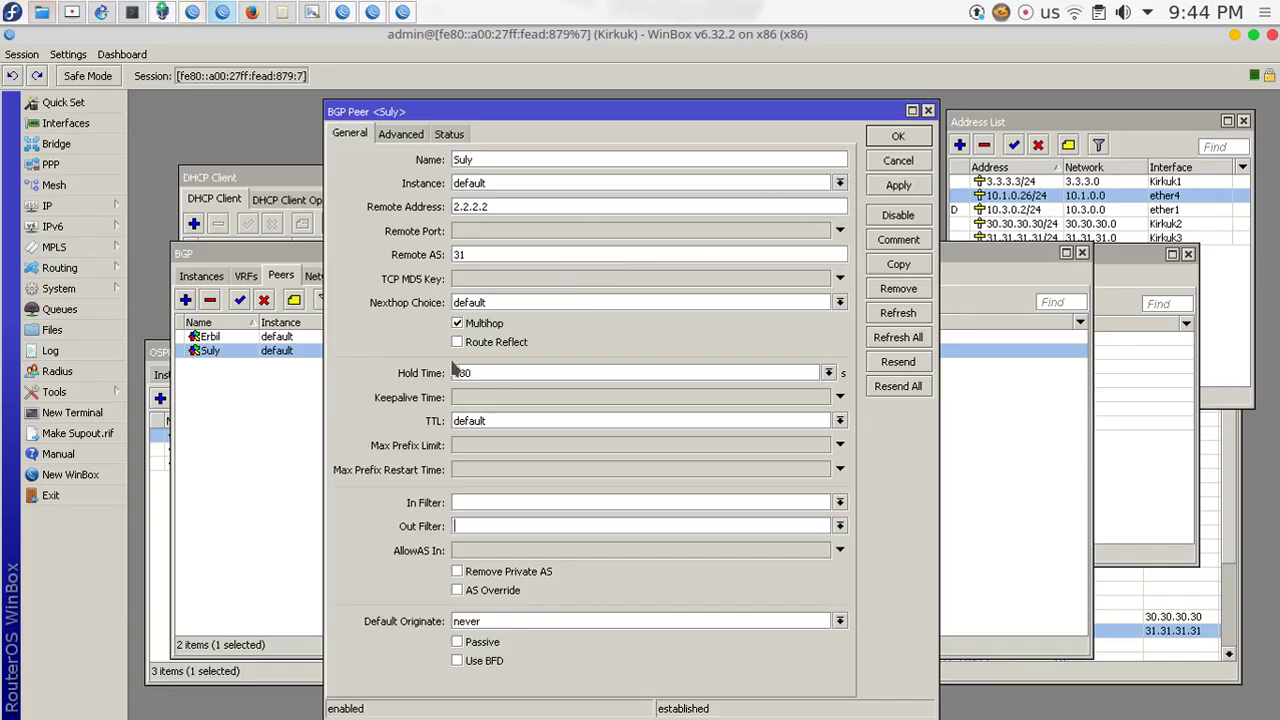
Enable Route Reflect on Kirkuk's Suly and Erbil BGP peers and save both
{"action": "left_click", "coordinate": [490, 342]}
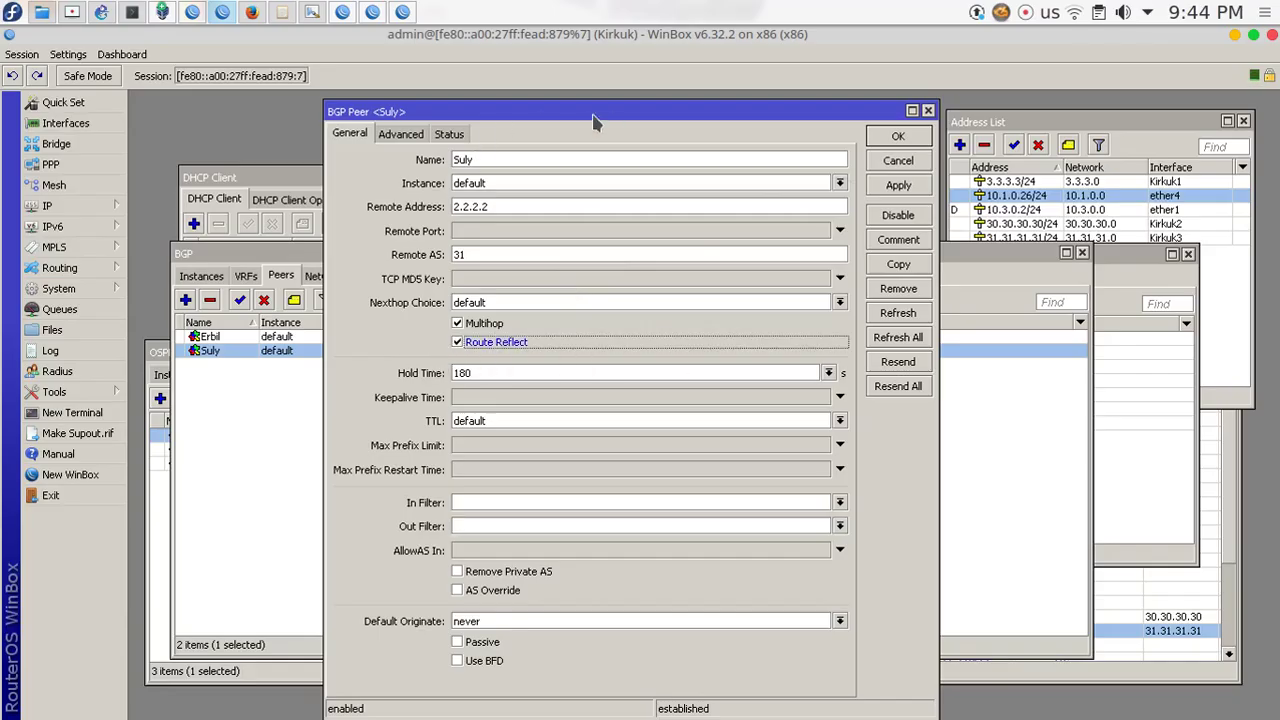
{"action": "left_click", "coordinate": [898, 136]}
{"action": "left_click", "coordinate": [272, 338]}
{"action": "double_click", "coordinate": [272, 338]}
{"action": "left_click", "coordinate": [487, 343]}
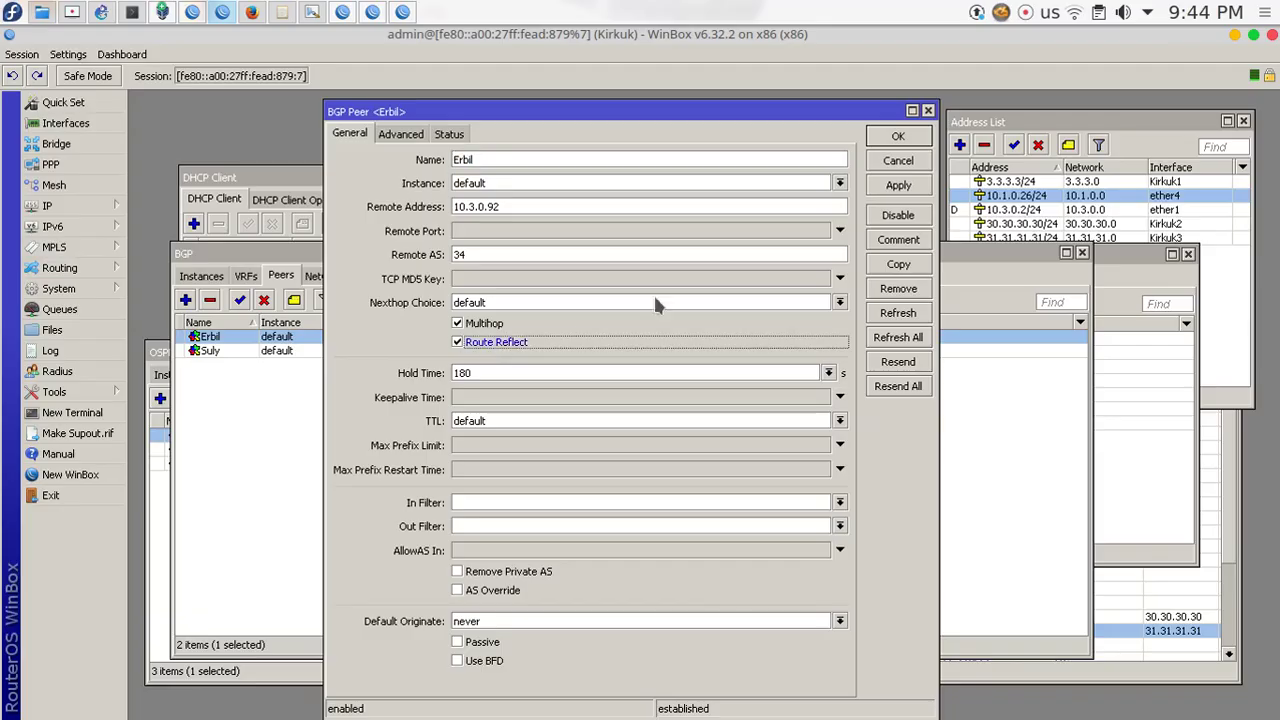
{"action": "left_click", "coordinate": [900, 138]}
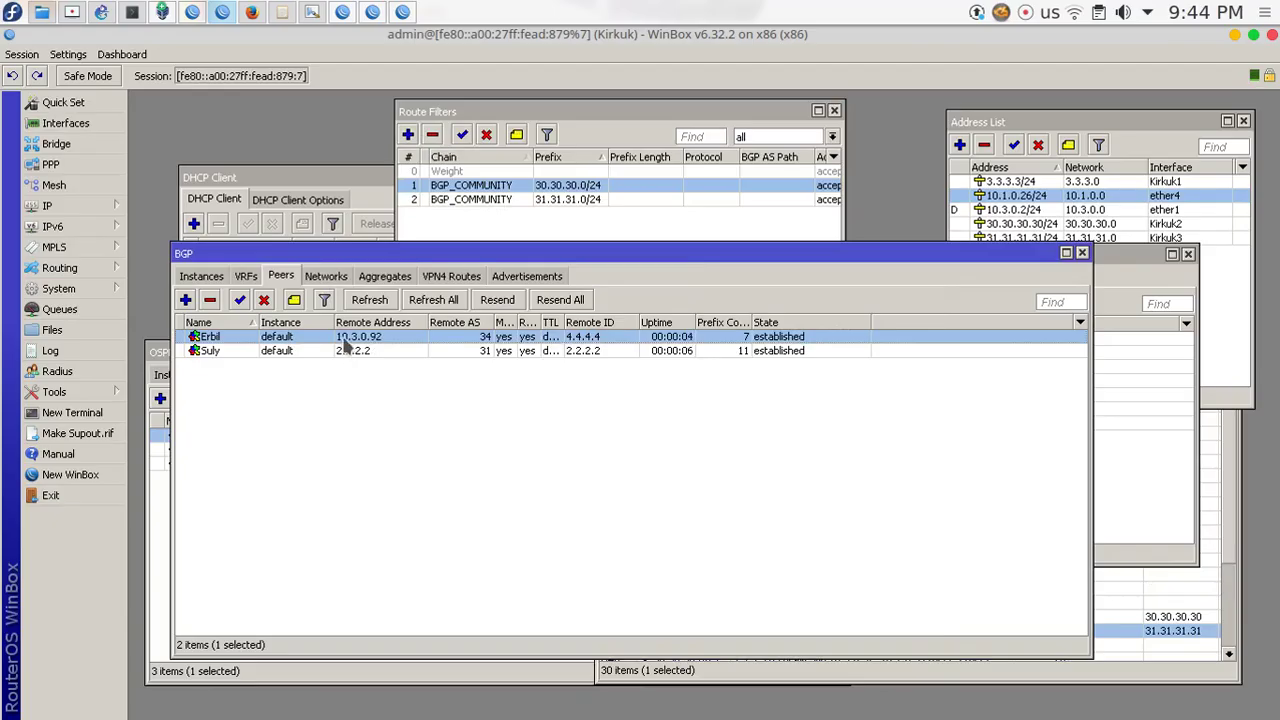
Enter a TCP MD5 Key for Kirkuk's Erbil BGP peer and save the peer
{"action": "double_click", "coordinate": [318, 338]}
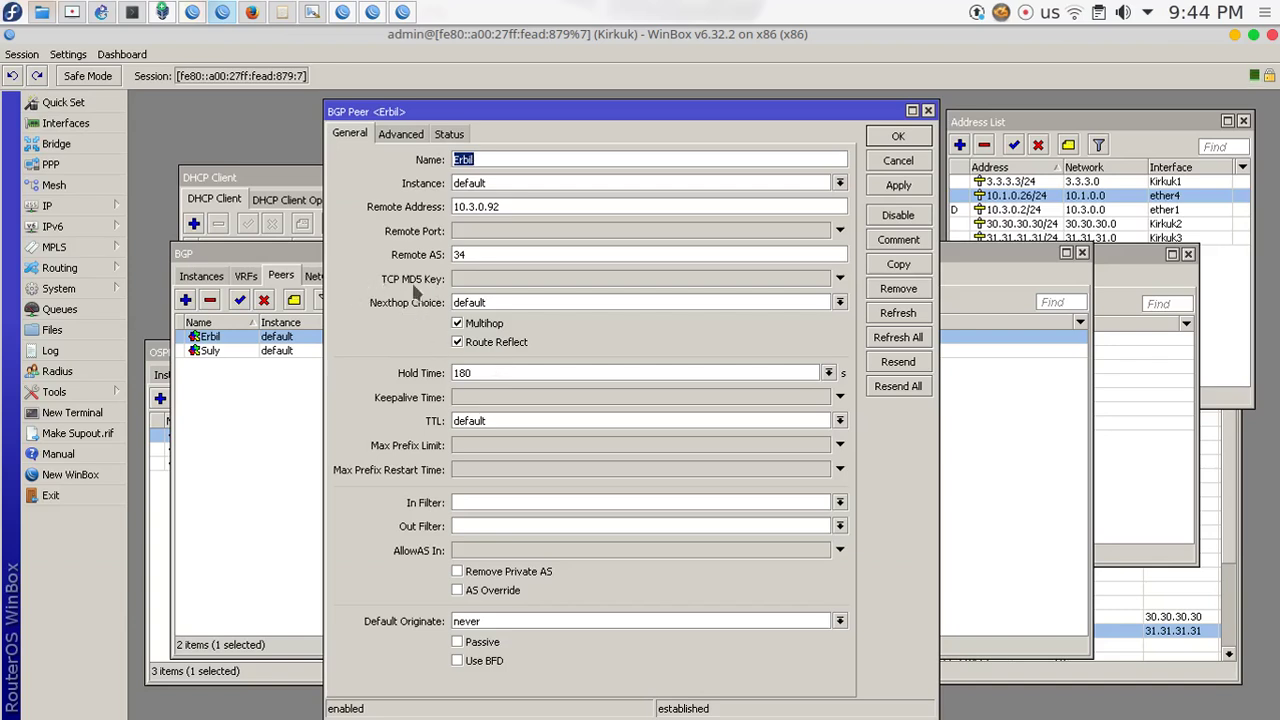
{"action": "left_click", "coordinate": [492, 279]}
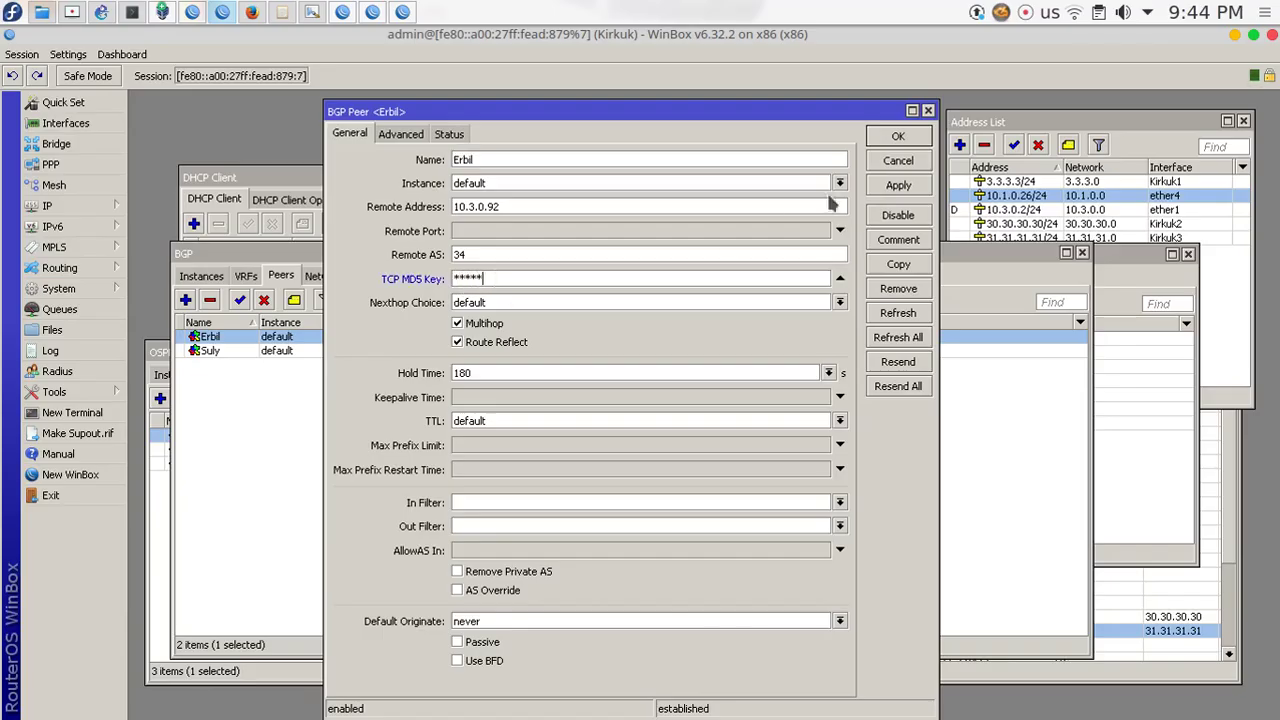
{"action": "left_click", "coordinate": [917, 138]}
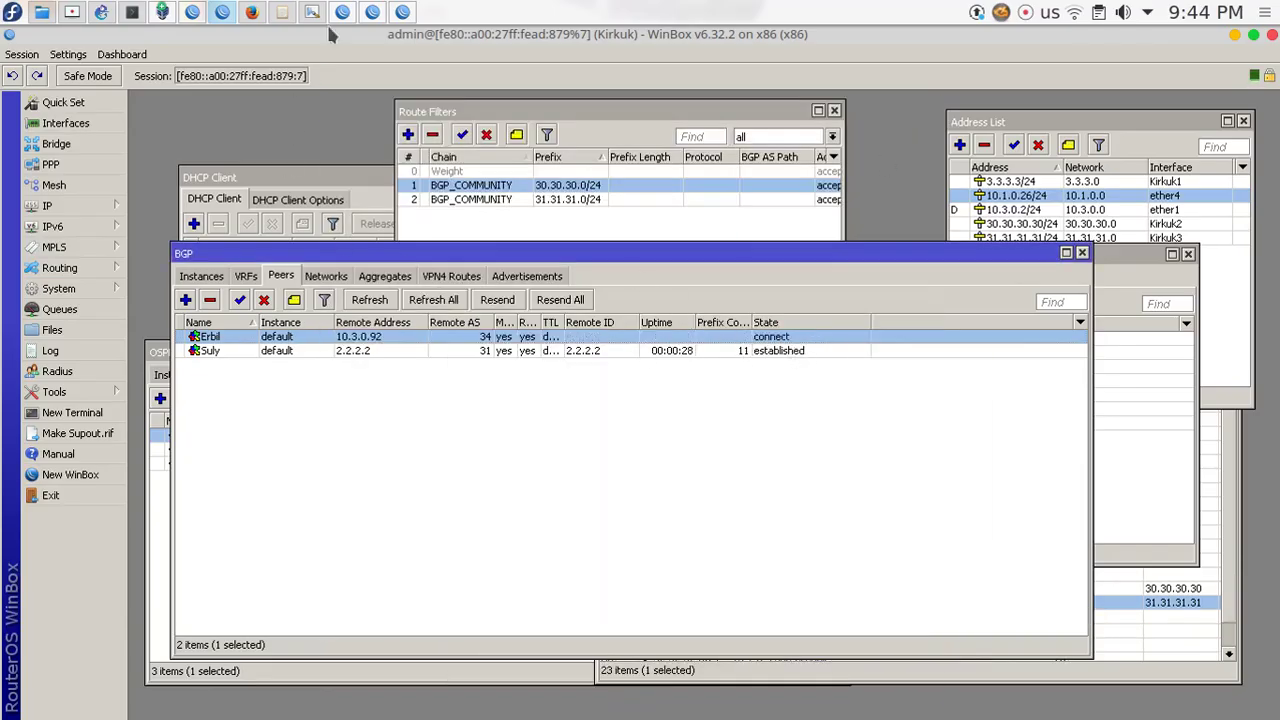
On the Erbil router, enter the matching TCP MD5 Key for the Kirkuk BGP peer and save it
{"action": "left_click", "coordinate": [372, 12]}
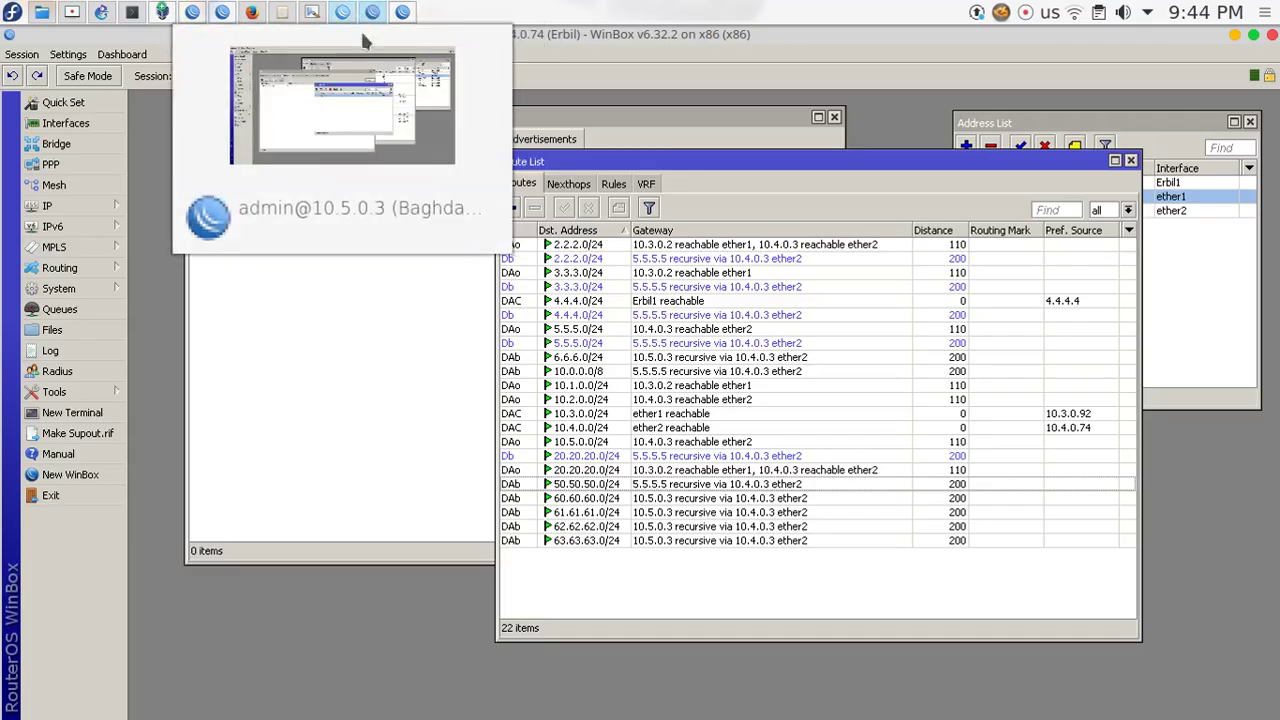
{"action": "left_click", "coordinate": [295, 142]}
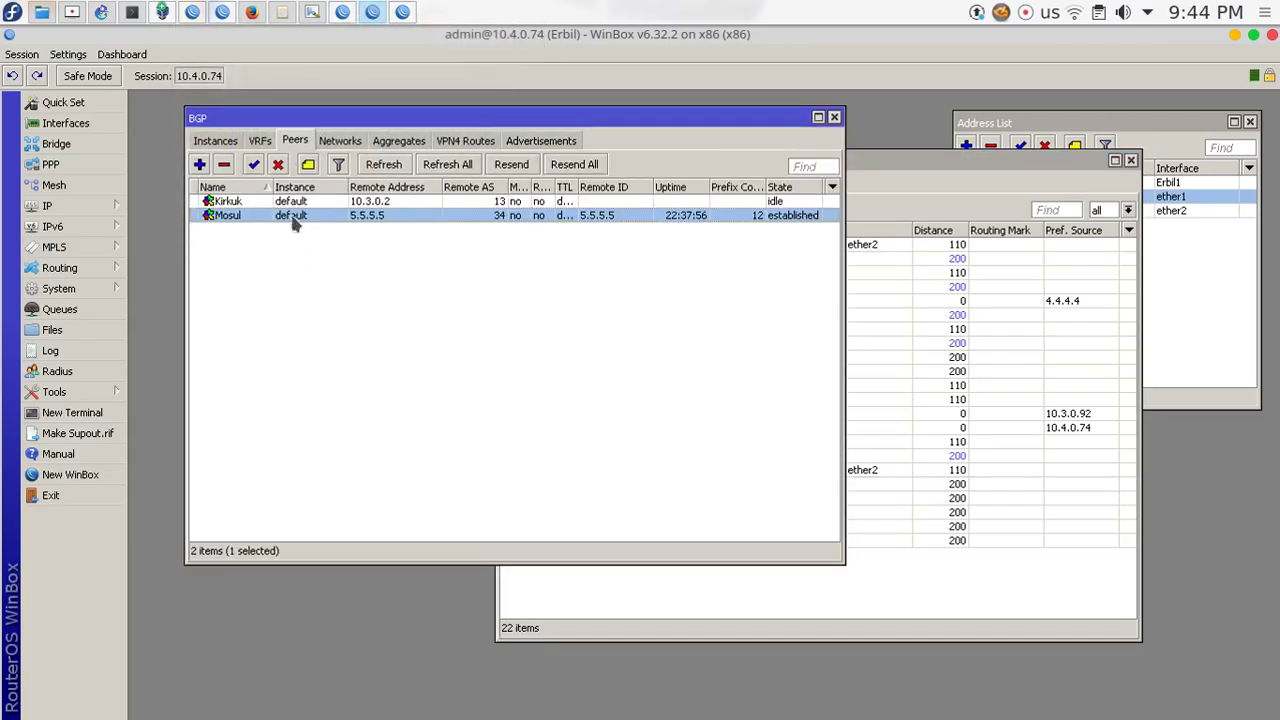
{"action": "double_click", "coordinate": [312, 203]}
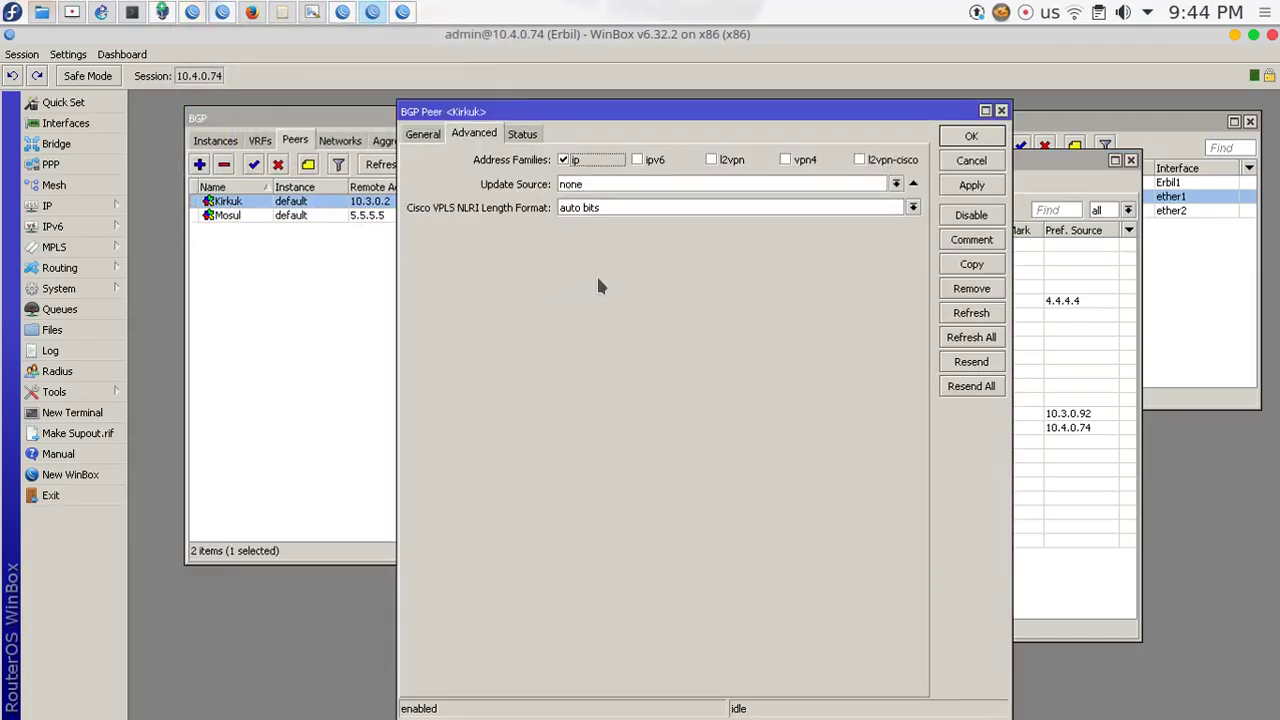
{"action": "left_click", "coordinate": [419, 137]}
{"action": "left_click", "coordinate": [598, 280]}
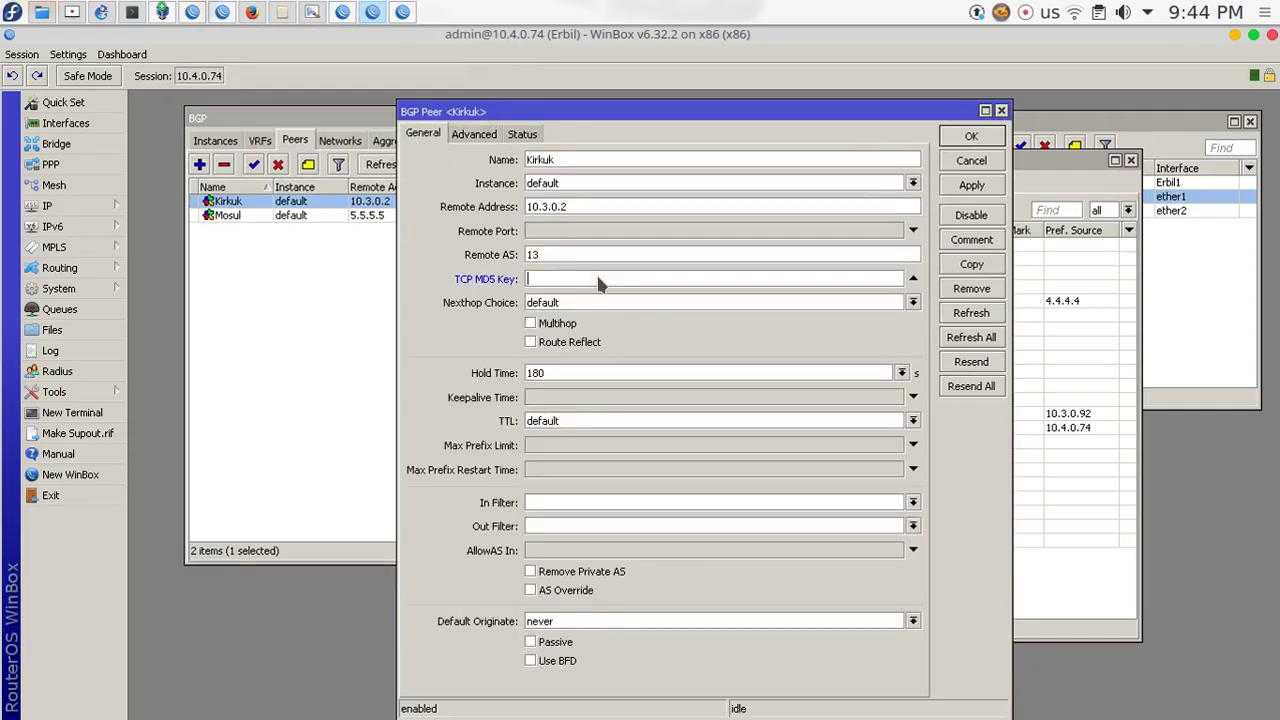
{"action": "type", "text": "****"}
{"action": "left_click", "coordinate": [971, 136]}
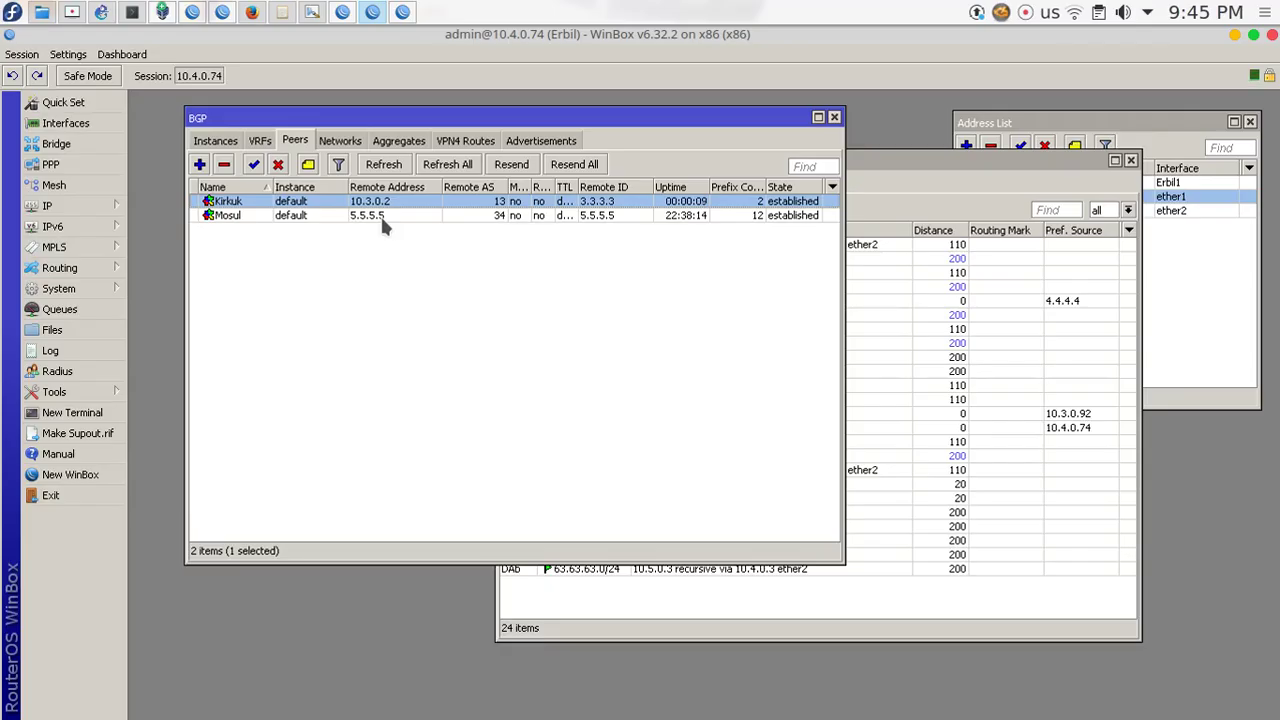
On the Kirkuk router, try a Remote Port of 179 for the Erbil BGP peer and clear the value again
{"action": "left_click", "coordinate": [227, 17]}
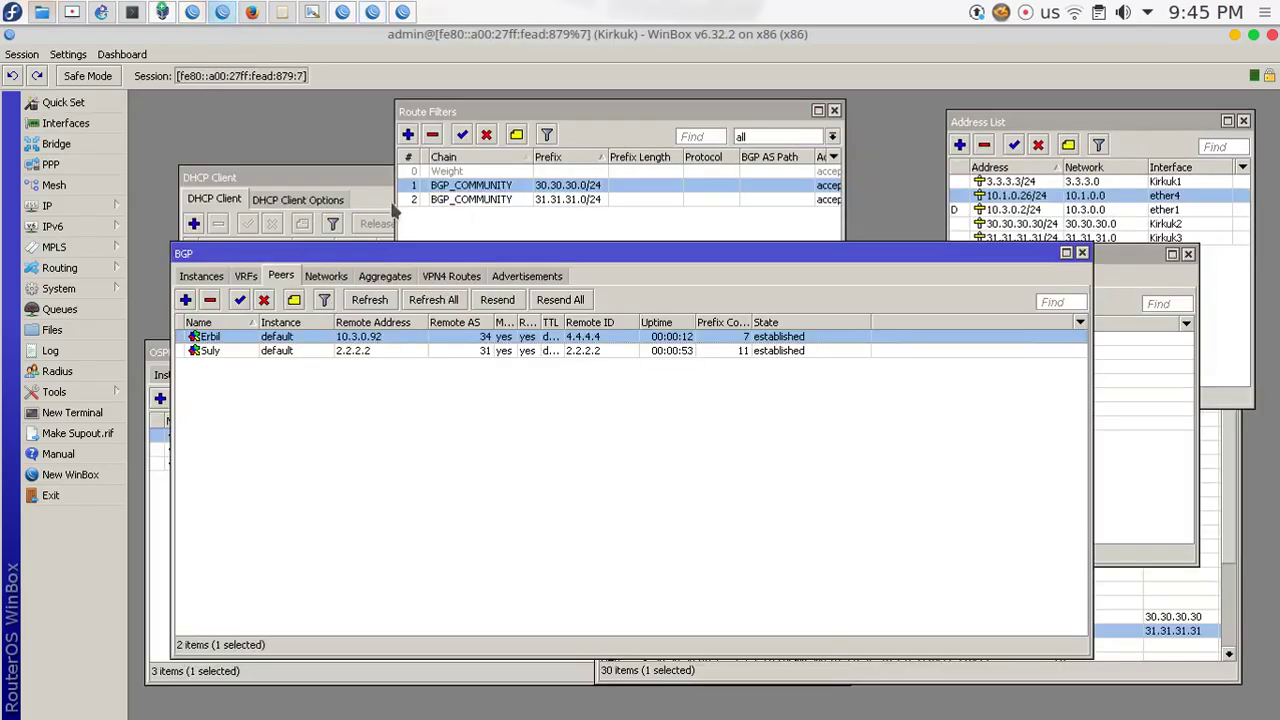
{"action": "double_click", "coordinate": [331, 338]}
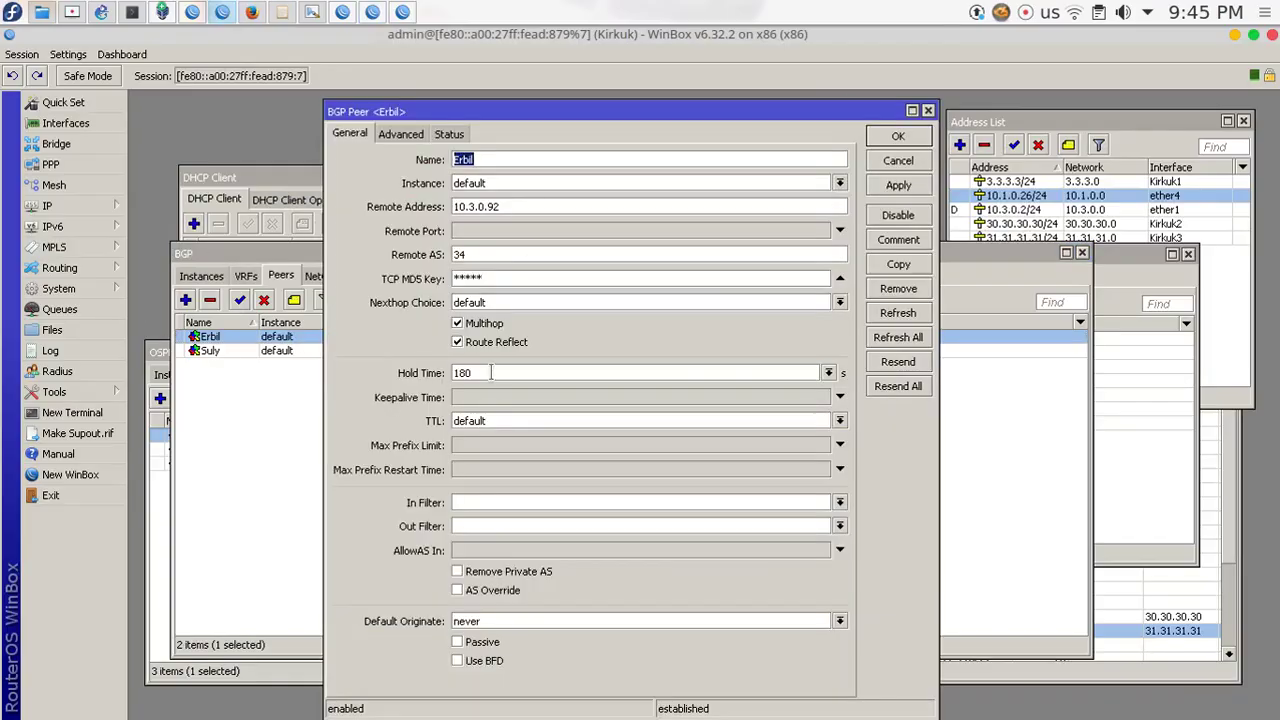
{"action": "left_click", "coordinate": [510, 232]}
{"action": "type", "text": "179"}
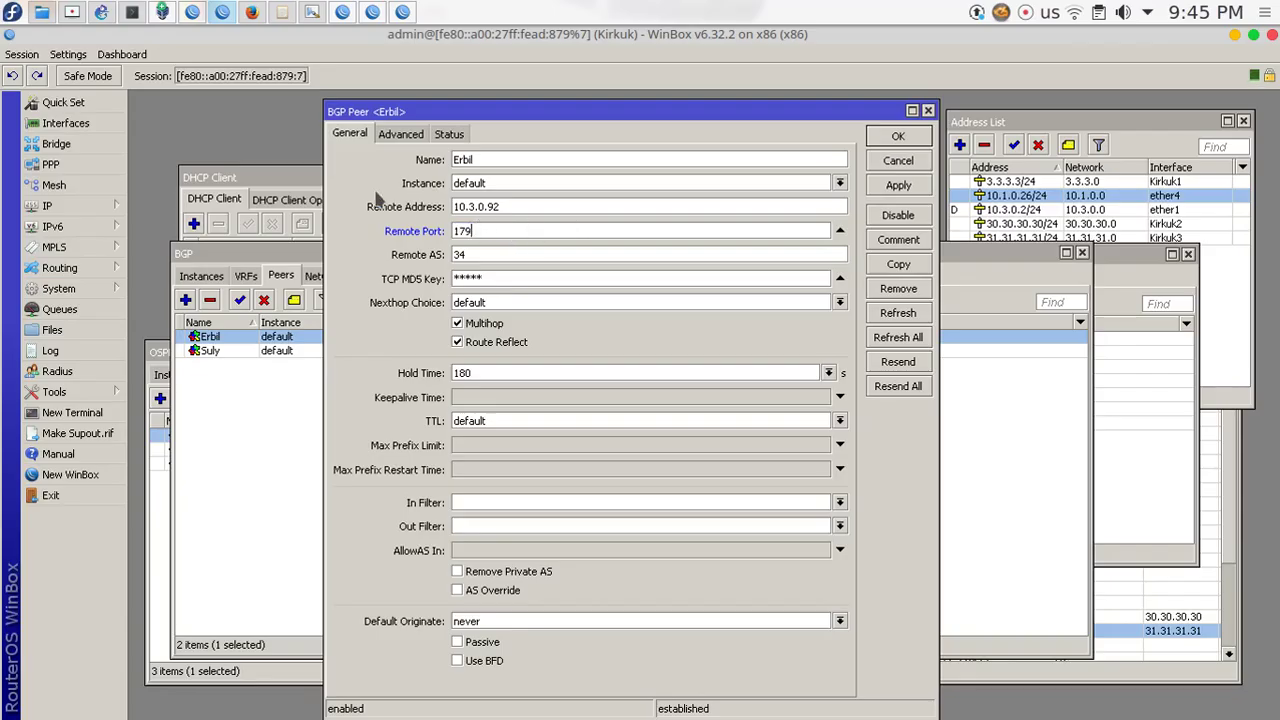
{"action": "double_click", "coordinate": [490, 229]}
{"action": "left_click", "coordinate": [501, 232]}
{"action": "left_click_drag", "start_coordinate": [510, 232], "coordinate": [440, 250]}
{"action": "left_click", "coordinate": [509, 232]}
{"action": "left_click_drag", "start_coordinate": [591, 231], "coordinate": [450, 232]}
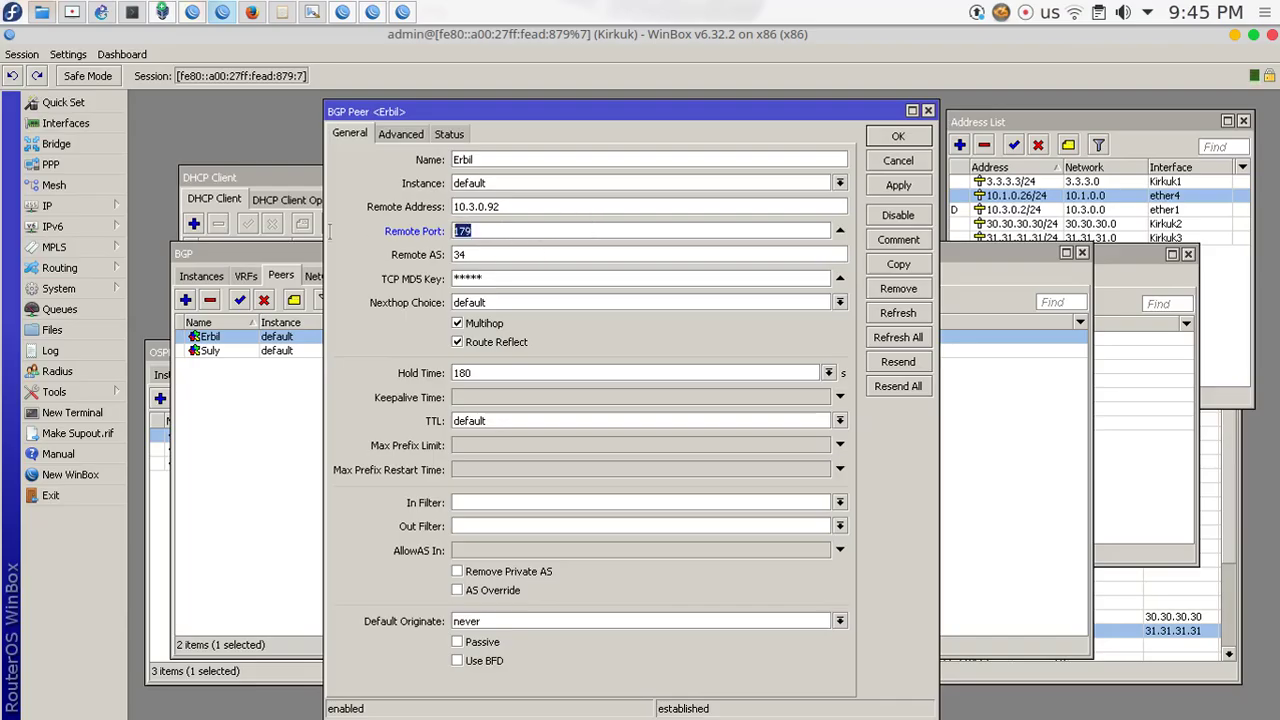
{"action": "left_click", "coordinate": [497, 229]}
{"action": "left_click_drag", "start_coordinate": [661, 223], "coordinate": [321, 230]}
{"action": "left_click", "coordinate": [840, 233]}
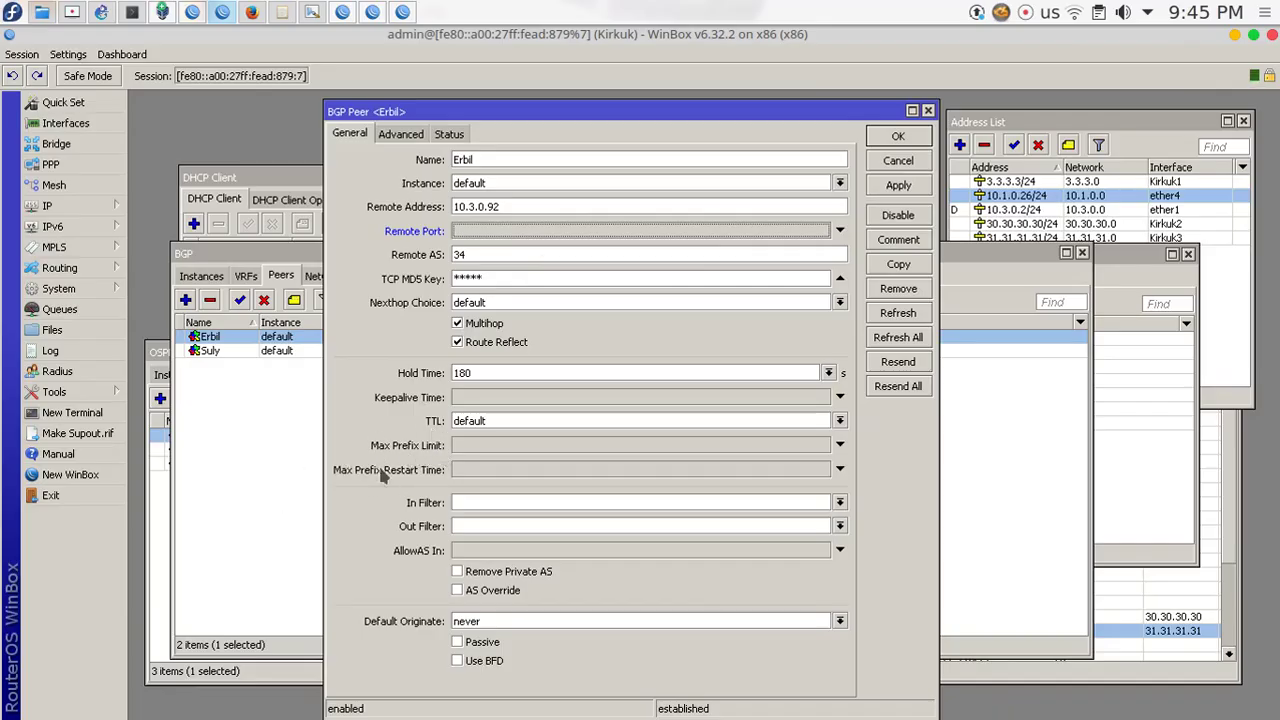
Examine the Erbil peer's Max Prefix options alongside Kirkuk's route list, leave the limit unset and save the peer
{"action": "left_click", "coordinate": [485, 445]}
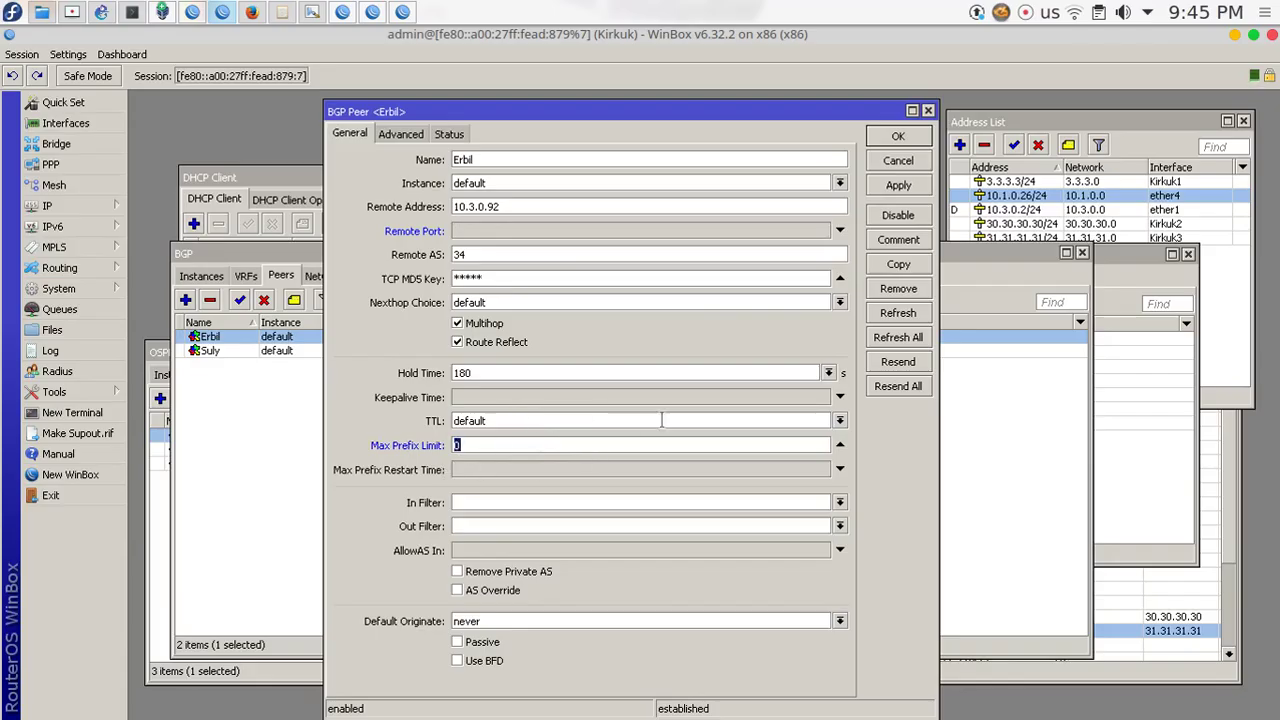
{"action": "left_click", "coordinate": [840, 447]}
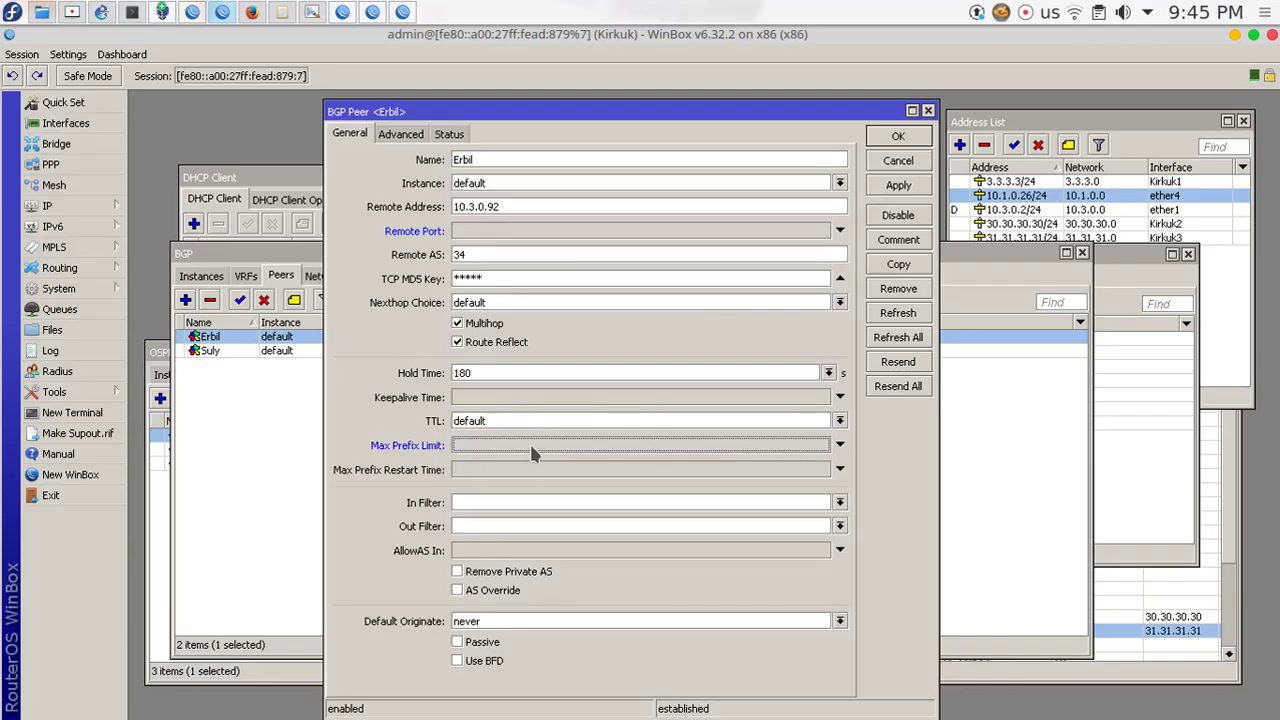
{"action": "left_click", "coordinate": [1088, 598]}
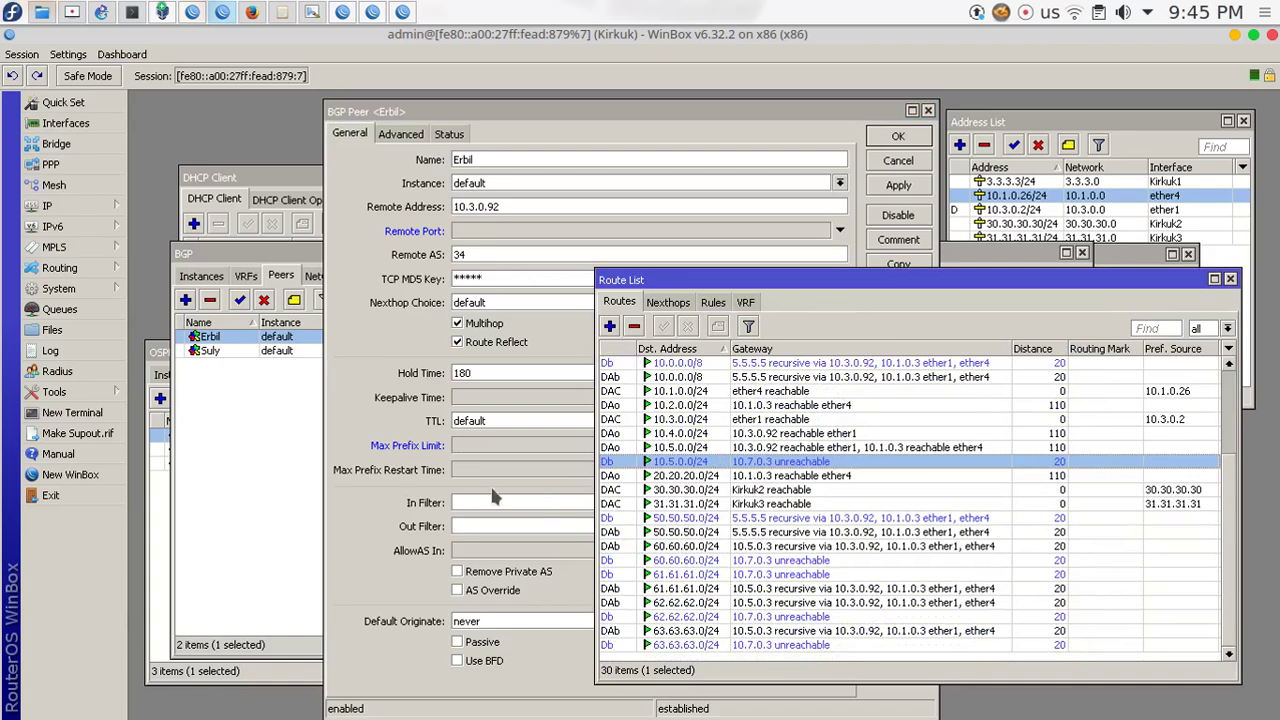
{"action": "left_click", "coordinate": [389, 478]}
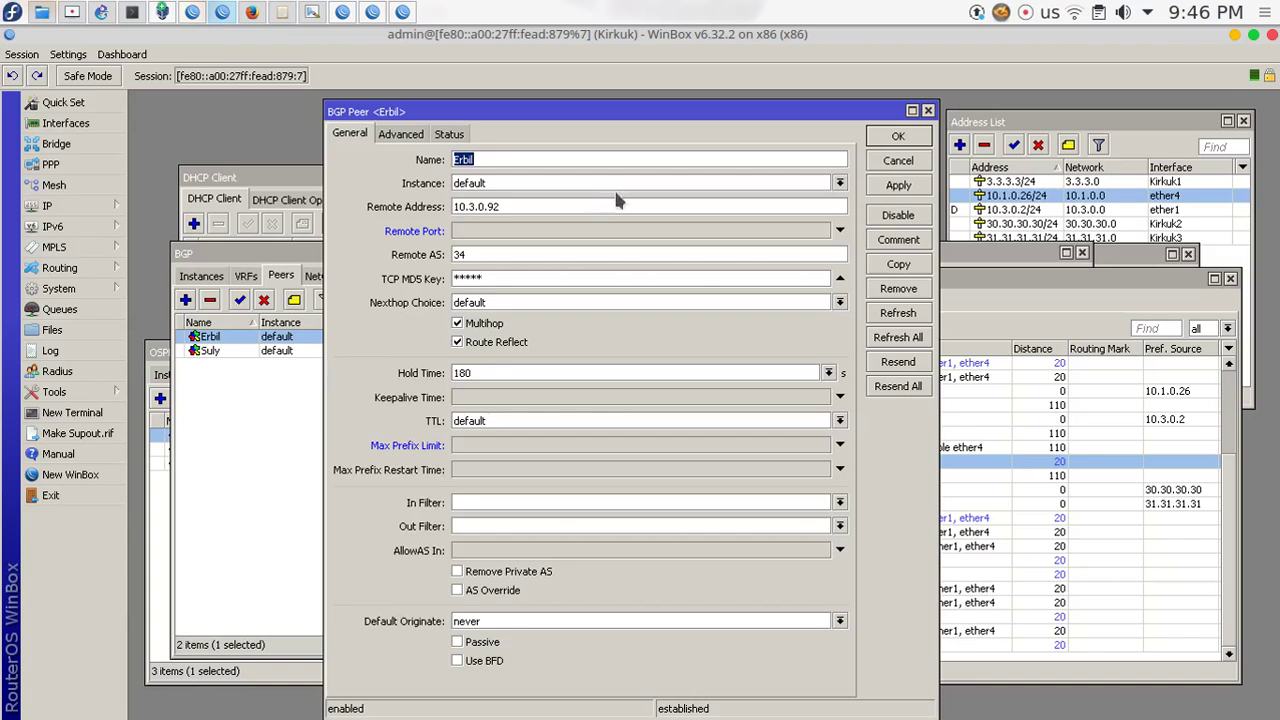
{"action": "left_click", "coordinate": [897, 137]}
Inspect the Cluster ID option of Kirkuk's default BGP instance and leave it unset
{"action": "left_click", "coordinate": [201, 276]}
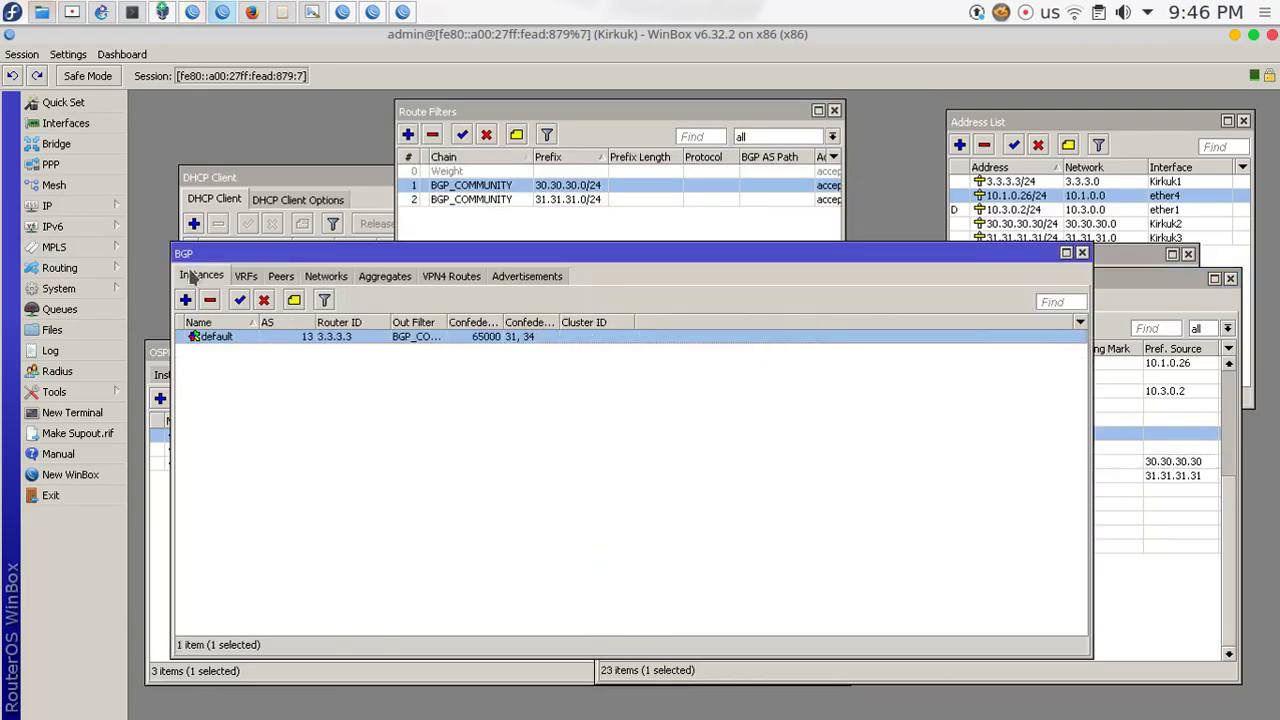
{"action": "double_click", "coordinate": [205, 340]}
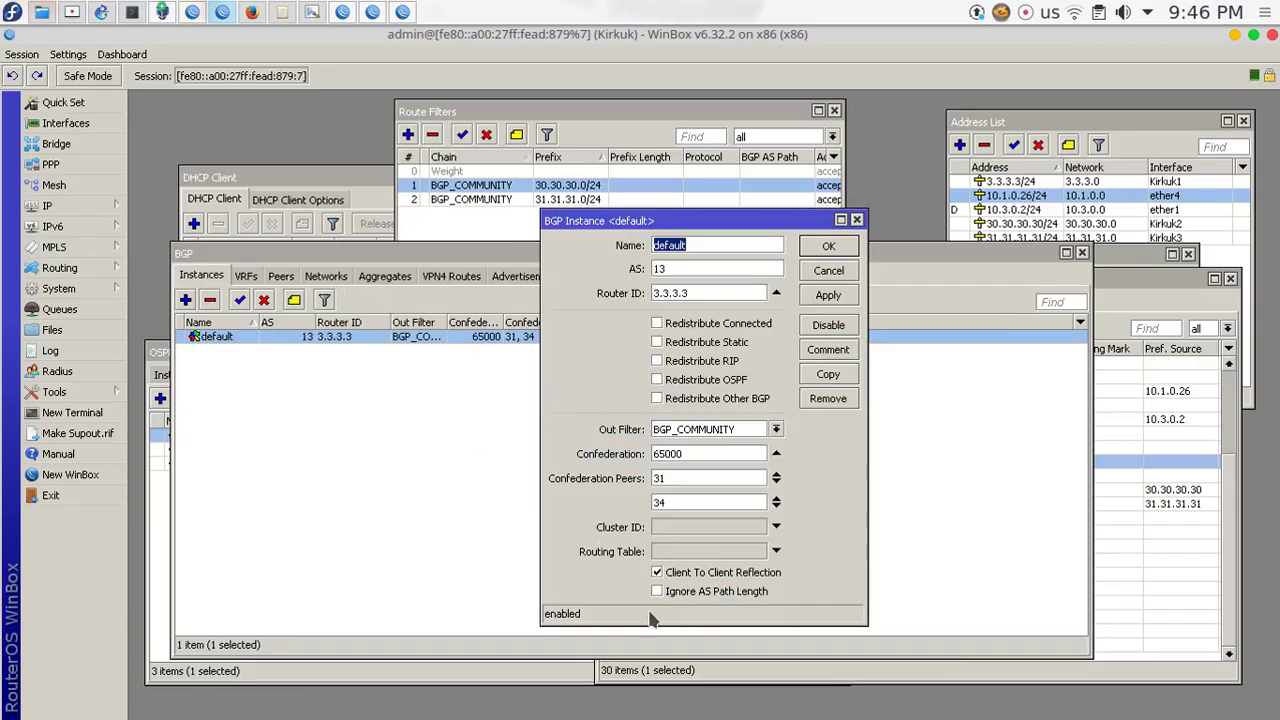
{"action": "left_click", "coordinate": [686, 530]}
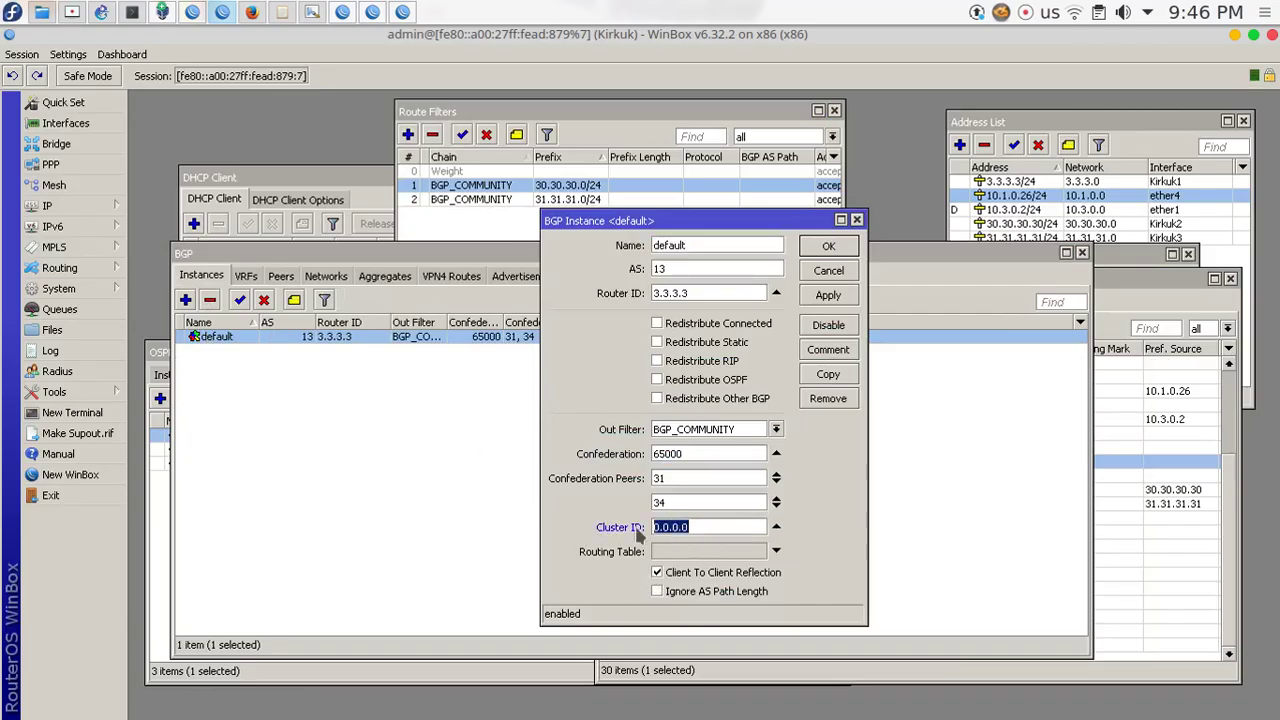
{"action": "left_click", "coordinate": [777, 527]}
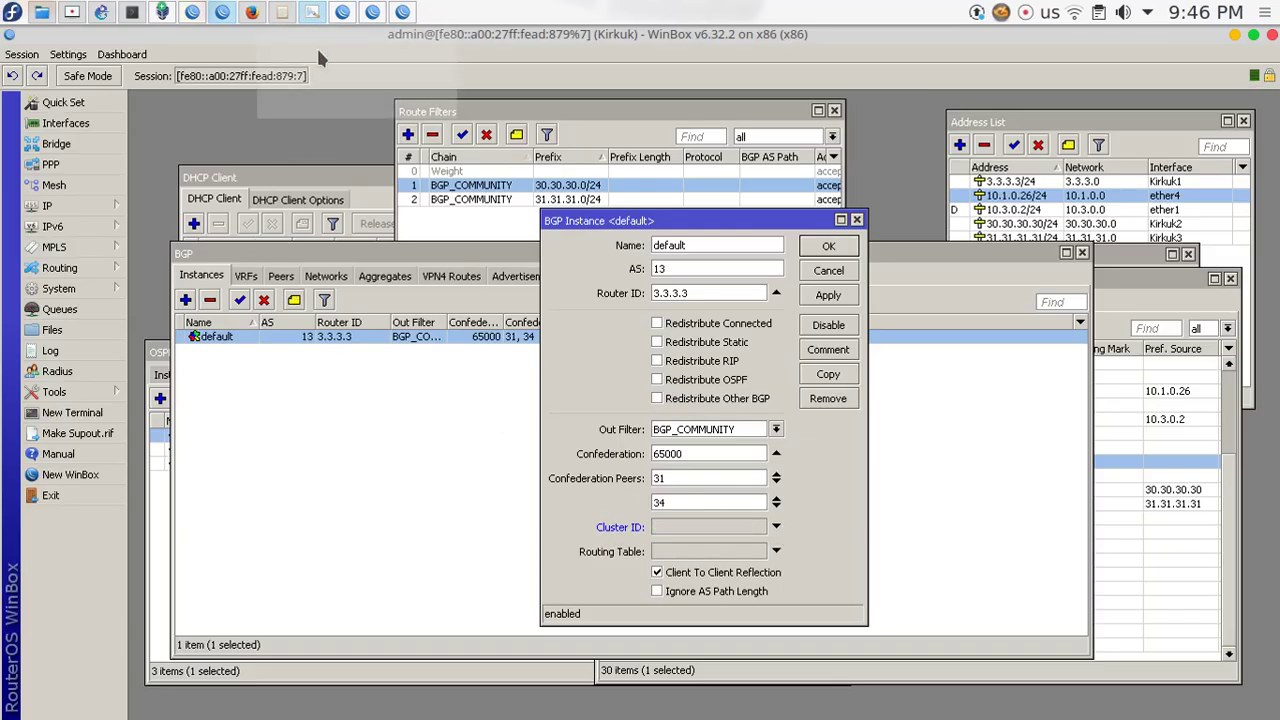
Switch to MyPaint and undo the red route arrows and the circle around Kirkuk on the network diagram
{"action": "left_click", "coordinate": [312, 12]}
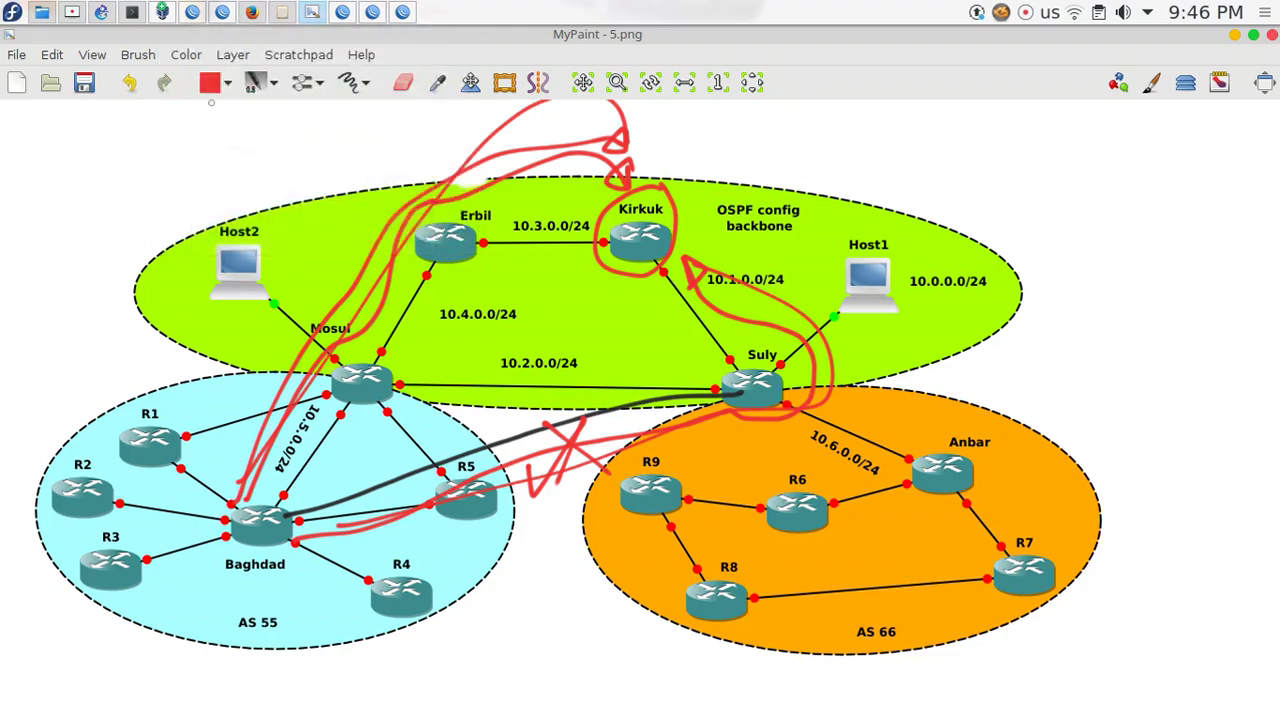
{"action": "left_click", "coordinate": [124, 86]}
{"action": "left_click", "coordinate": [123, 85]}
{"action": "left_click", "coordinate": [123, 85]}
{"action": "left_click", "coordinate": [123, 85]}
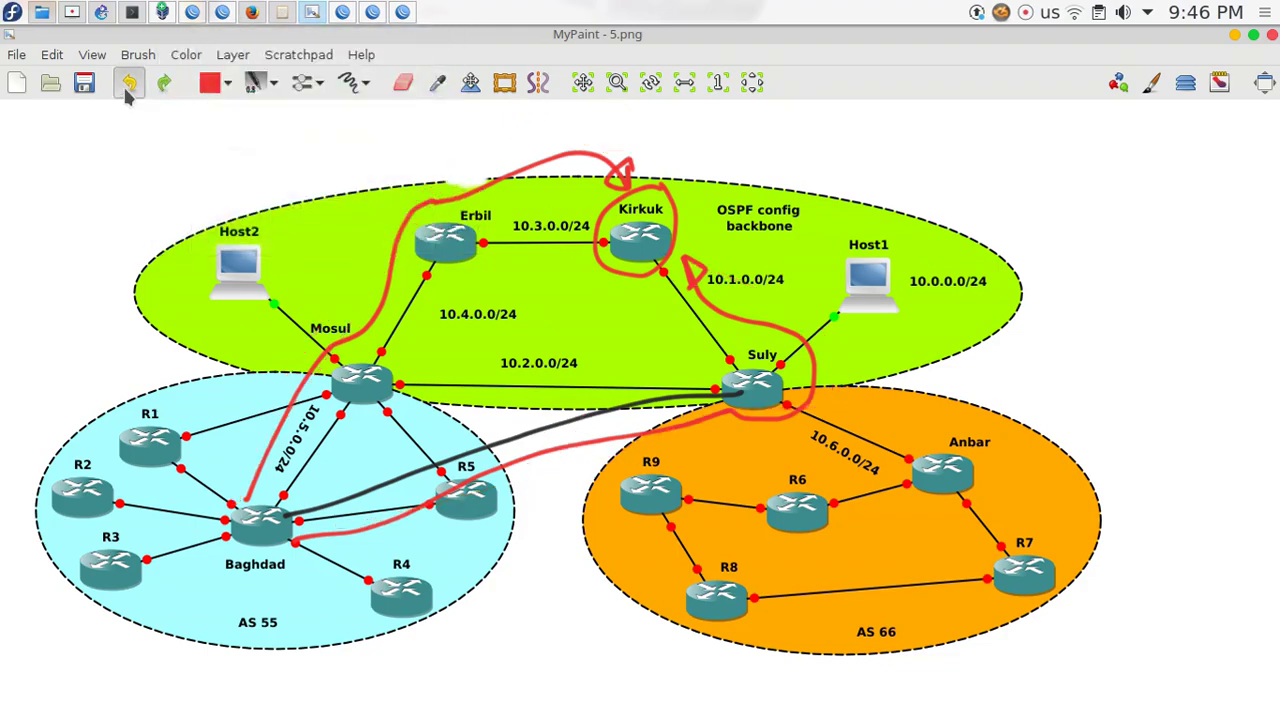
{"action": "left_click", "coordinate": [123, 84]}
{"action": "left_click", "coordinate": [123, 84]}
{"action": "left_click", "coordinate": [123, 84]}
{"action": "left_click", "coordinate": [123, 84]}
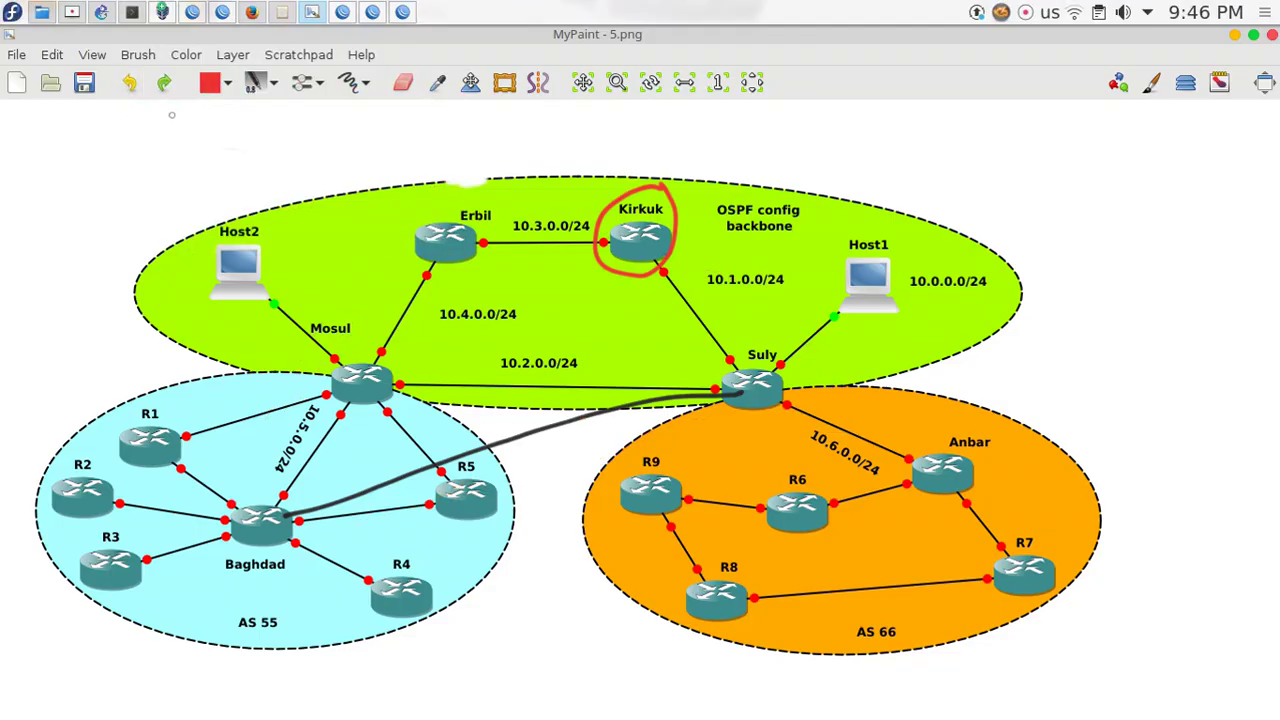
{"action": "left_click", "coordinate": [123, 84]}
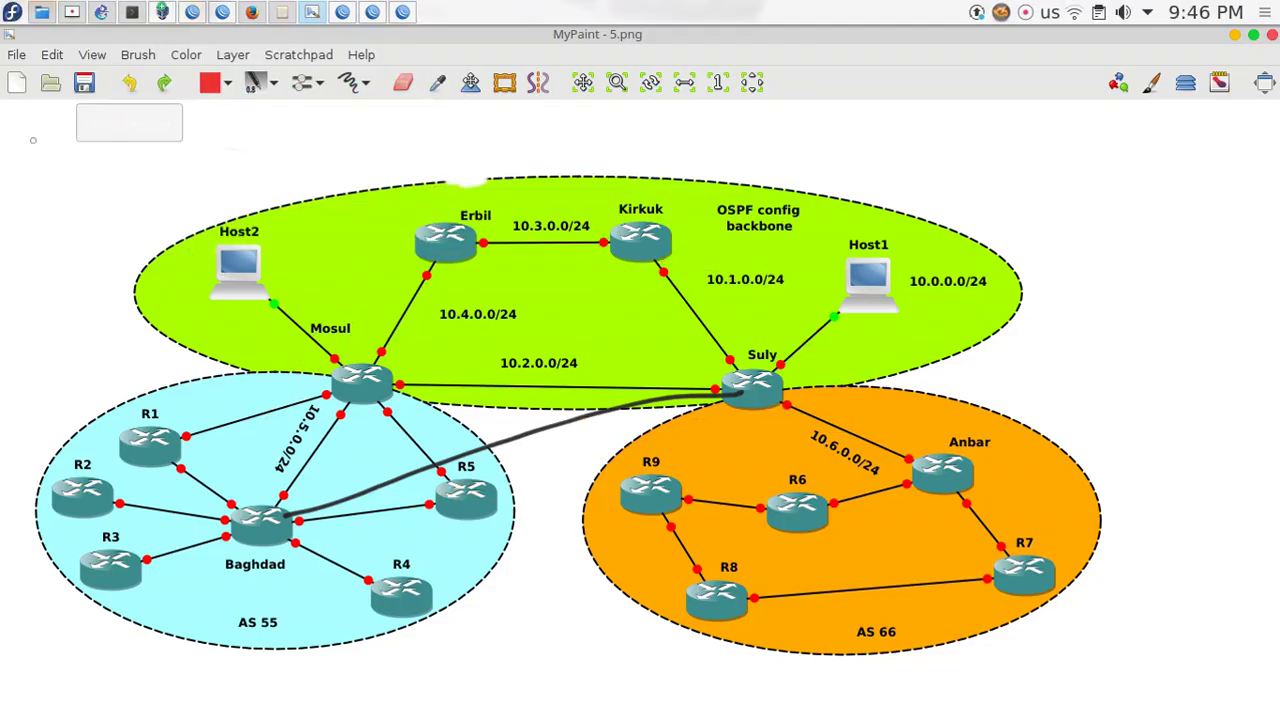
Replace the network diagram with a blank canvas and draw eight red circles as routers, forming two groups of four
{"action": "left_click", "coordinate": [17, 84]}
{"action": "left_click", "coordinate": [508, 440]}
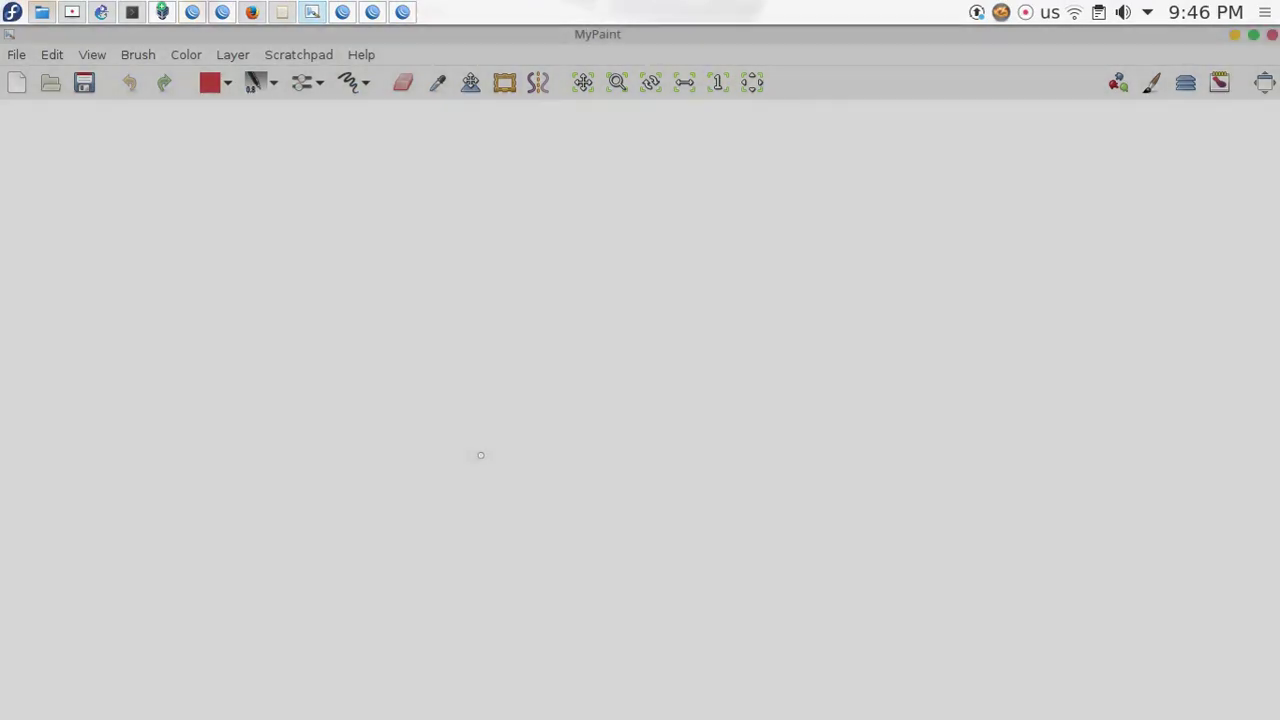
{"action": "mouse_move", "coordinate": [324, 192]}
{"action": "left_mouse_down"}
{"action": "mouse_move", "coordinate": [431, 206]}
{"action": "mouse_move", "coordinate": [326, 187]}
{"action": "left_mouse_up"}
{"action": "left_click_drag", "start_coordinate": [624, 197], "coordinate": [633, 283]}
{"action": "left_click_drag", "start_coordinate": [602, 241], "coordinate": [658, 193]}
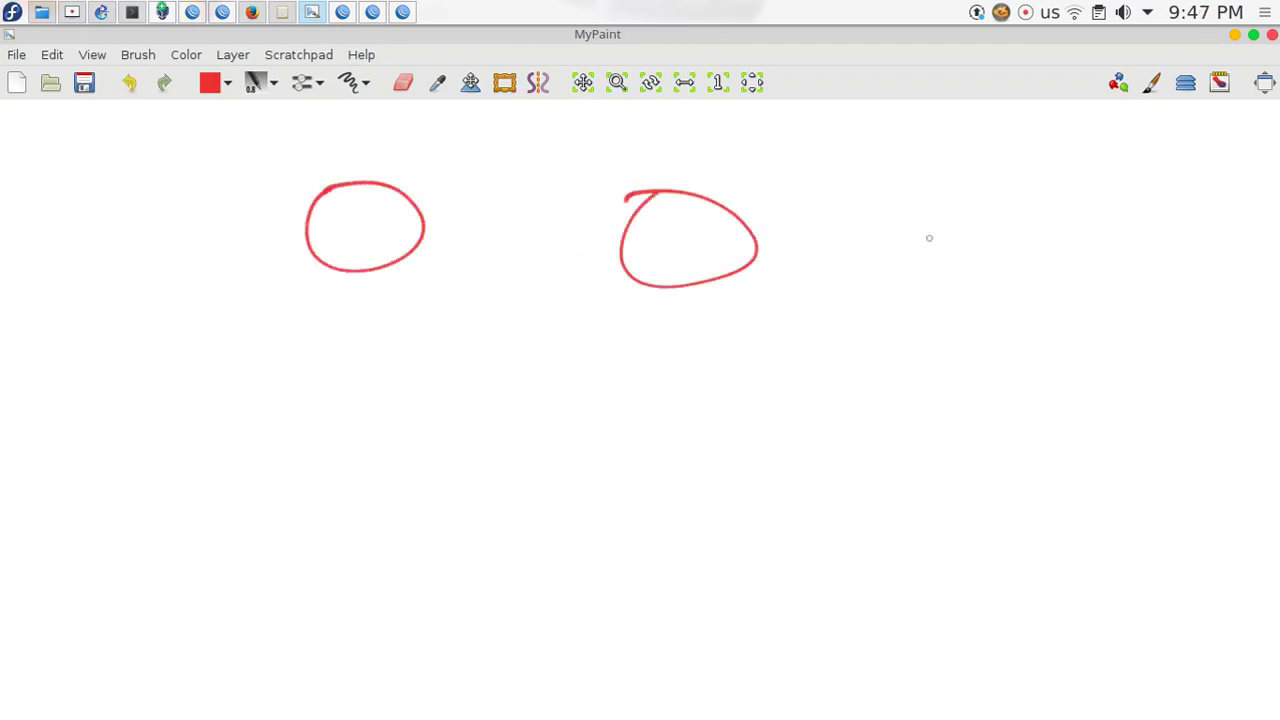
{"action": "mouse_move", "coordinate": [1022, 449]}
{"action": "left_mouse_down"}
{"action": "mouse_move", "coordinate": [995, 515]}
{"action": "mouse_move", "coordinate": [1022, 467]}
{"action": "left_mouse_up"}
{"action": "mouse_move", "coordinate": [785, 468]}
{"action": "left_mouse_down"}
{"action": "mouse_move", "coordinate": [757, 604]}
{"action": "mouse_move", "coordinate": [786, 472]}
{"action": "left_mouse_up"}
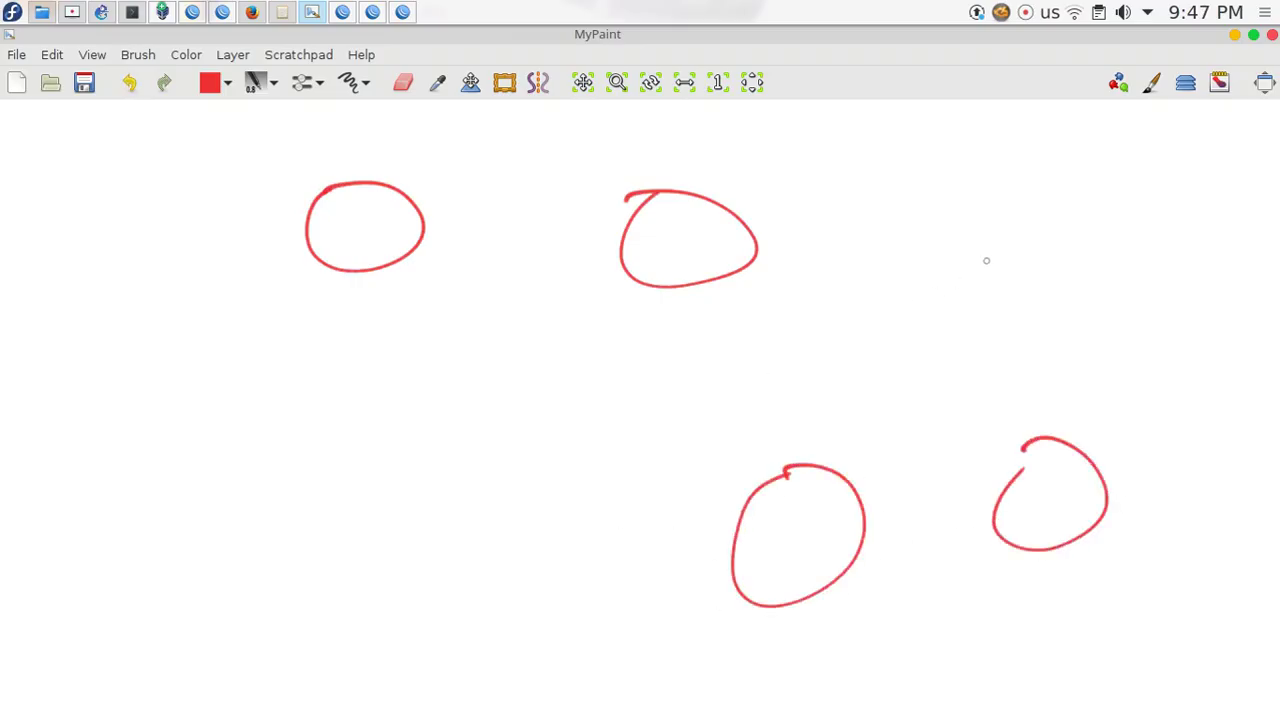
{"action": "mouse_move", "coordinate": [1021, 214]}
{"action": "left_mouse_down"}
{"action": "mouse_move", "coordinate": [960, 326]}
{"action": "mouse_move", "coordinate": [1030, 212]}
{"action": "left_mouse_up"}
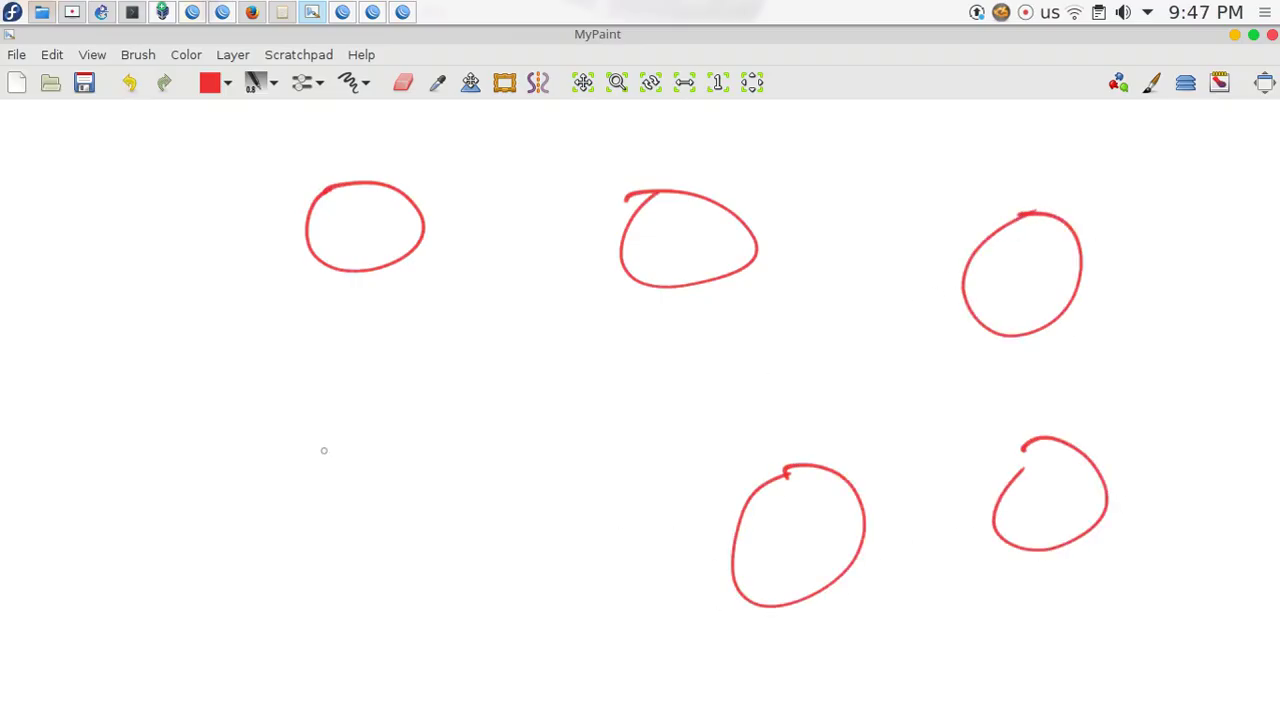
{"action": "left_click_drag", "start_coordinate": [343, 530], "coordinate": [340, 531]}
{"action": "left_click_drag", "start_coordinate": [112, 405], "coordinate": [110, 428]}
{"action": "mouse_move", "coordinate": [93, 258]}
{"action": "left_mouse_down"}
{"action": "mouse_move", "coordinate": [186, 240]}
{"action": "mouse_move", "coordinate": [71, 240]}
{"action": "mouse_move", "coordinate": [112, 237]}
{"action": "left_mouse_up"}
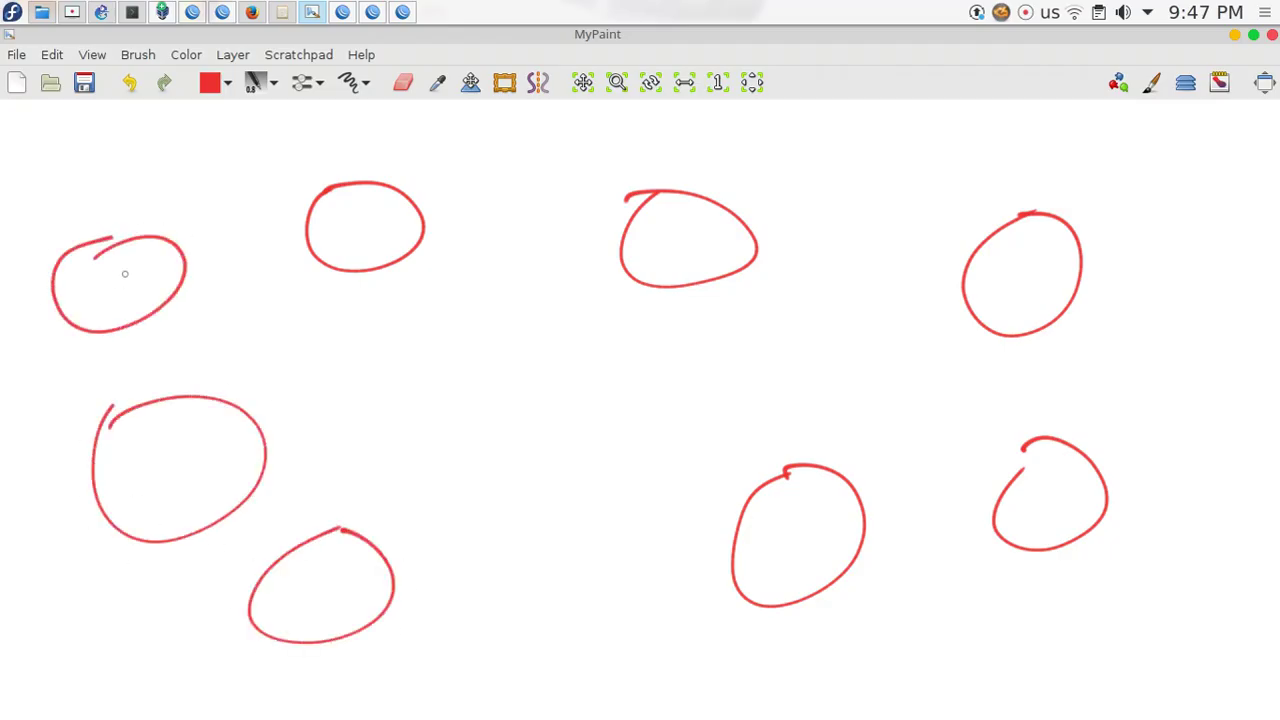
In black, link the lowest circle of the first group and the upper-left circle of the second to their group's other three circles
{"action": "left_click", "coordinate": [213, 84]}
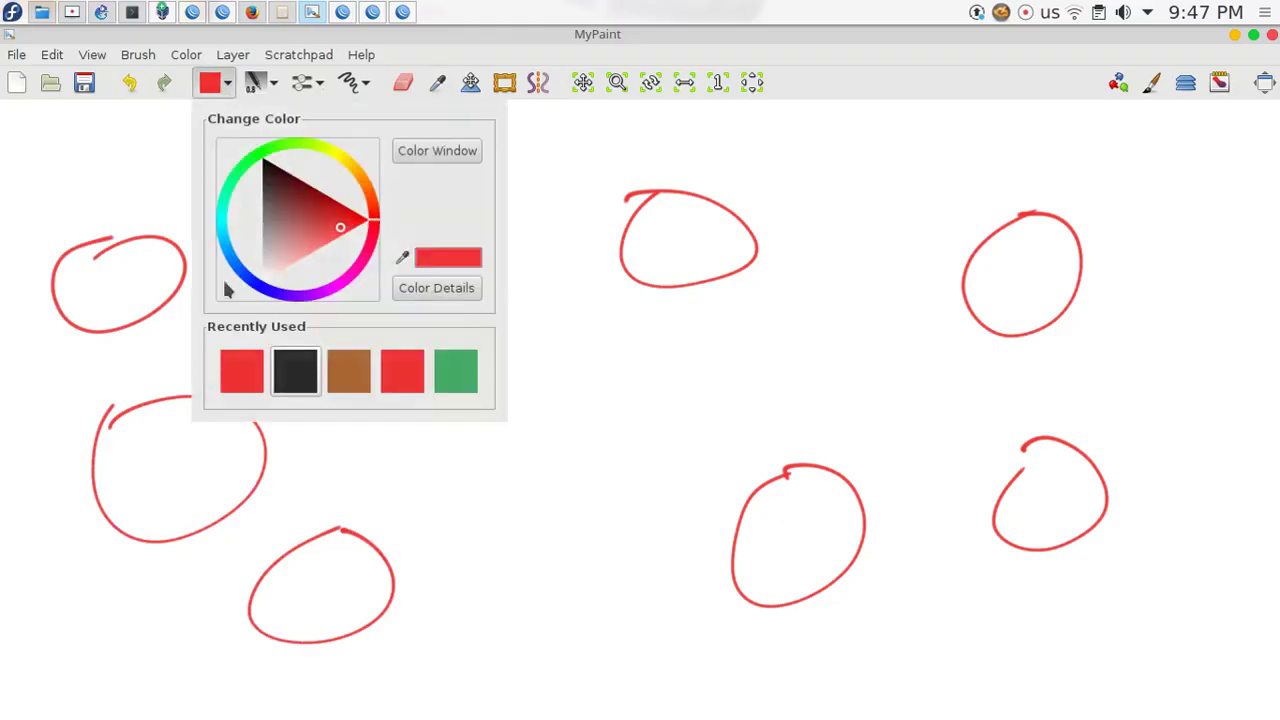
{"action": "left_click", "coordinate": [297, 385]}
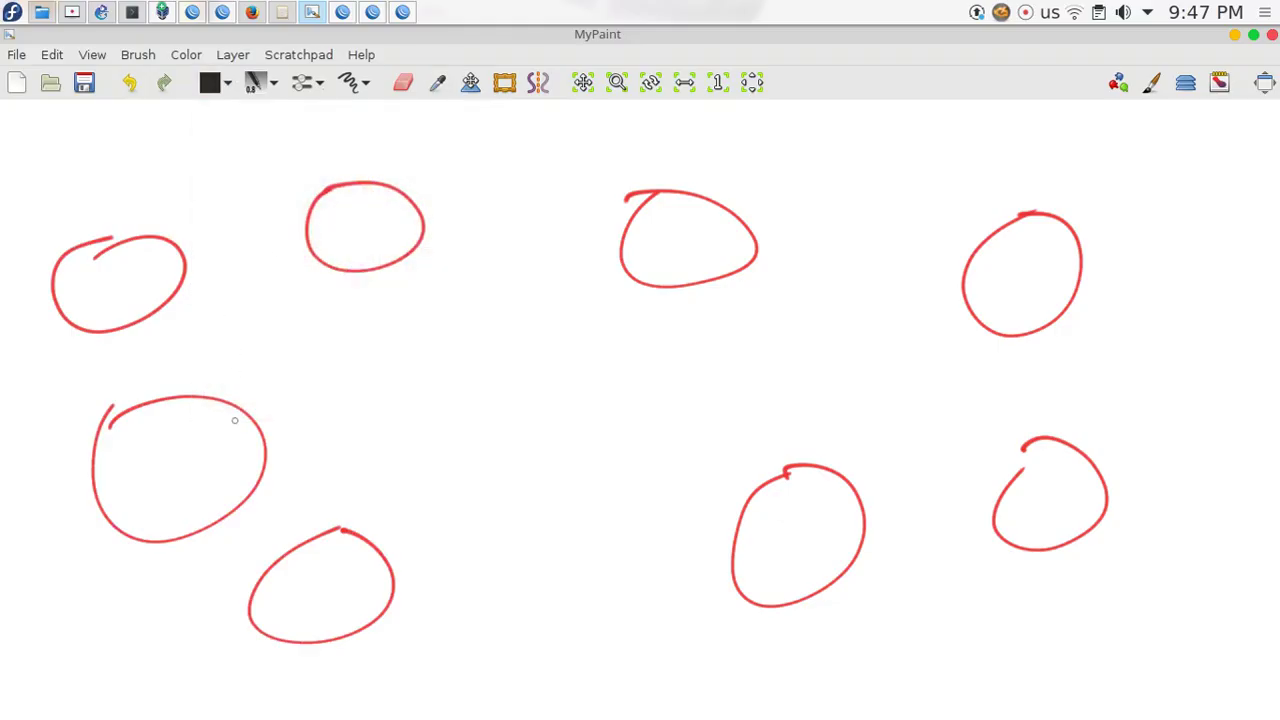
{"action": "left_click_drag", "start_coordinate": [353, 541], "coordinate": [240, 455]}
{"action": "left_click_drag", "start_coordinate": [353, 540], "coordinate": [166, 260]}
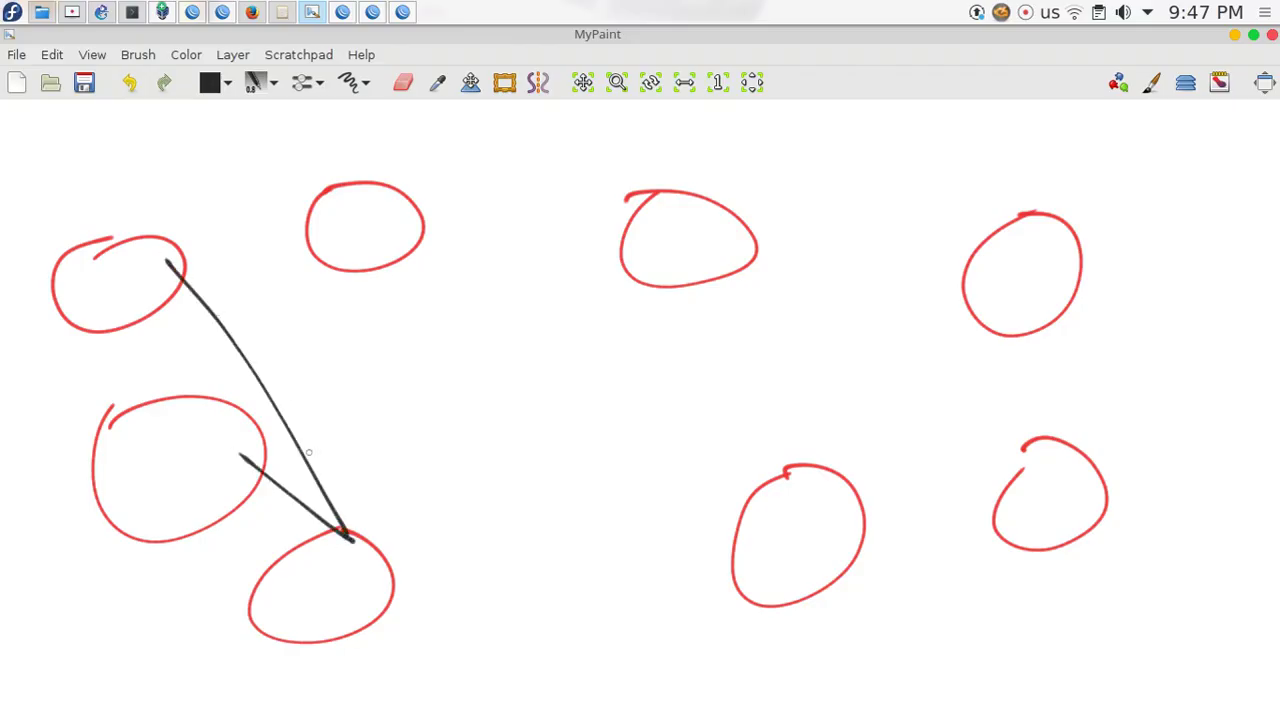
{"action": "left_click_drag", "start_coordinate": [352, 538], "coordinate": [399, 208]}
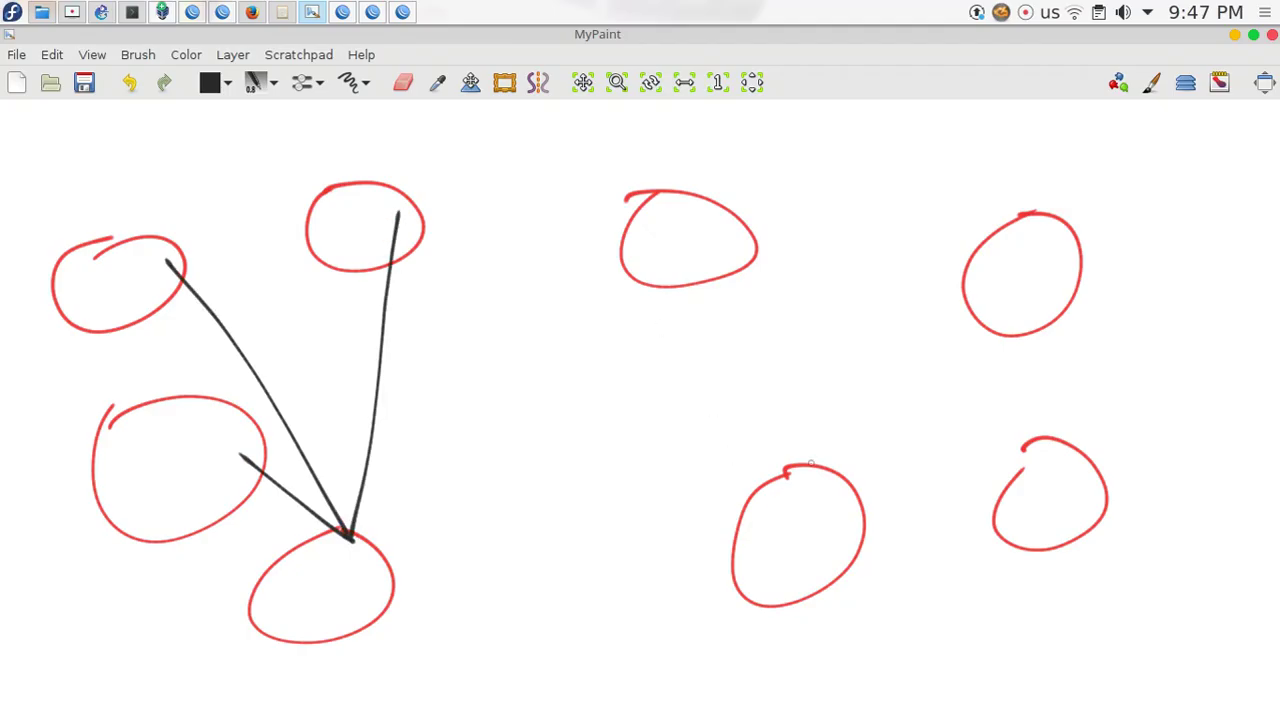
{"action": "left_click_drag", "start_coordinate": [727, 266], "coordinate": [828, 528]}
{"action": "left_click_drag", "start_coordinate": [739, 256], "coordinate": [1056, 534]}
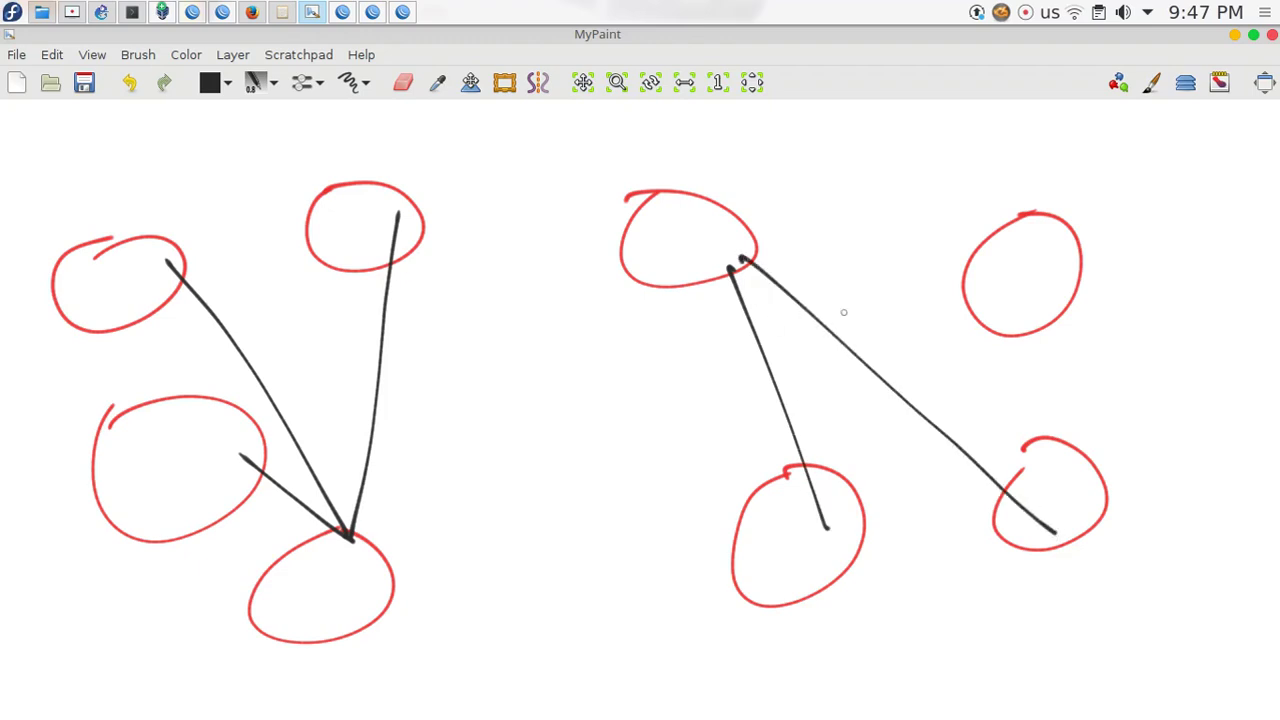
{"action": "left_click_drag", "start_coordinate": [748, 247], "coordinate": [1026, 265]}
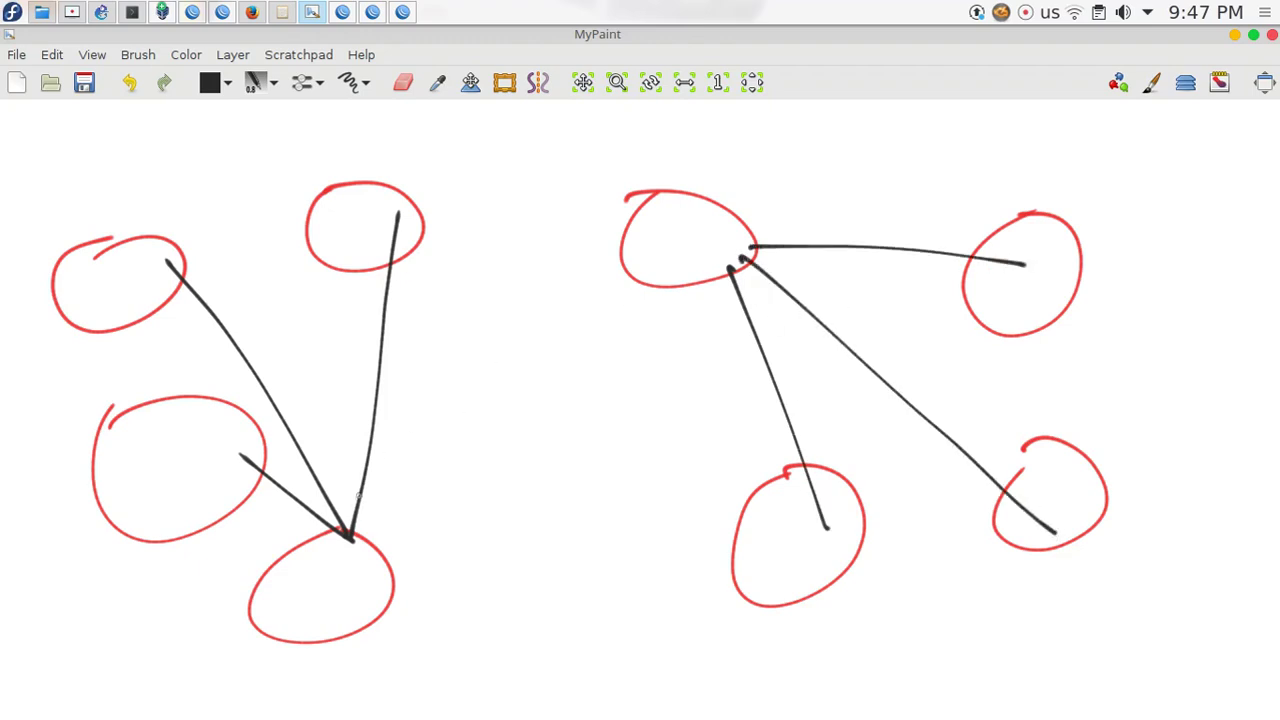
Mark the hub circle of each group with a brown check mark
{"action": "left_click", "coordinate": [212, 82]}
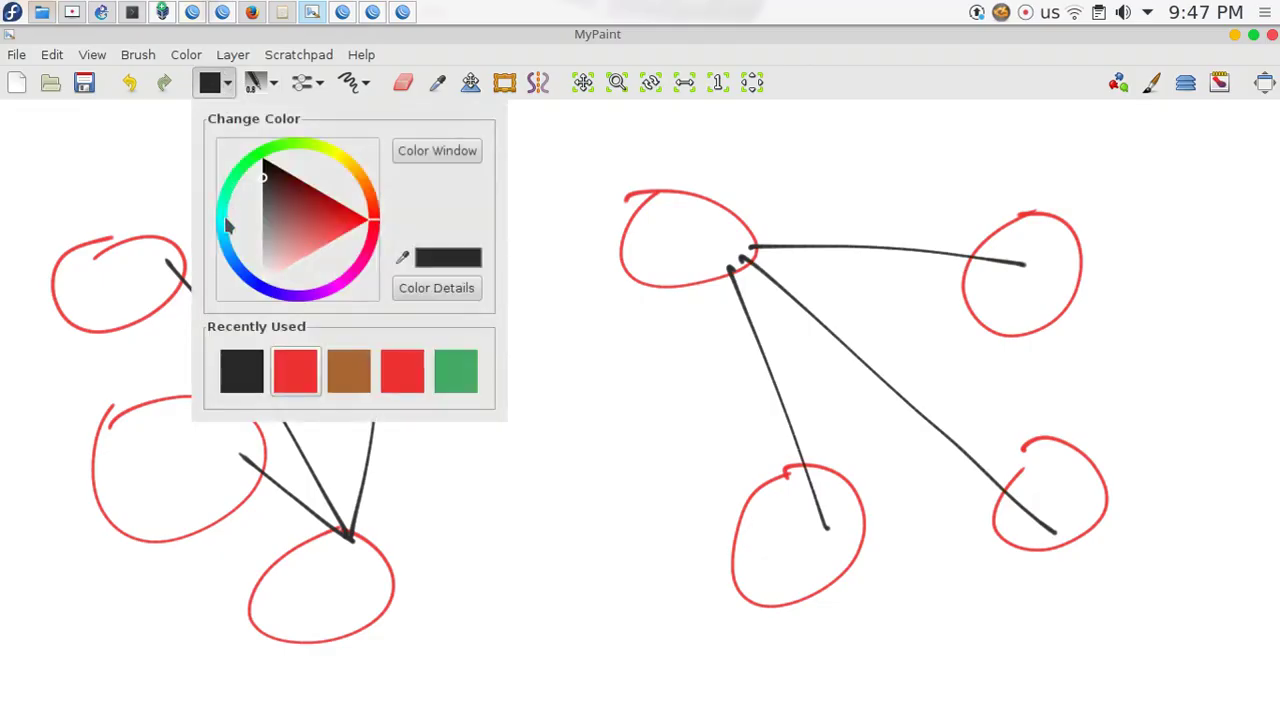
{"action": "left_click", "coordinate": [349, 371]}
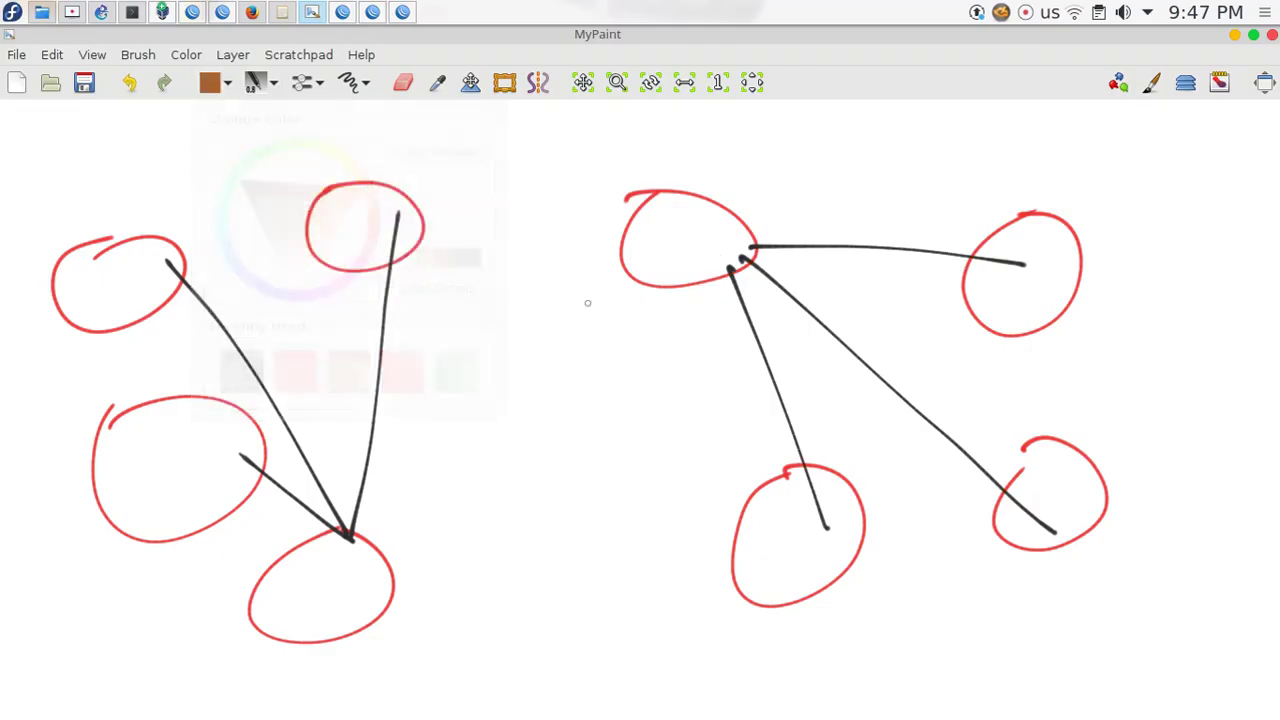
{"action": "left_click_drag", "start_coordinate": [657, 233], "coordinate": [705, 220]}
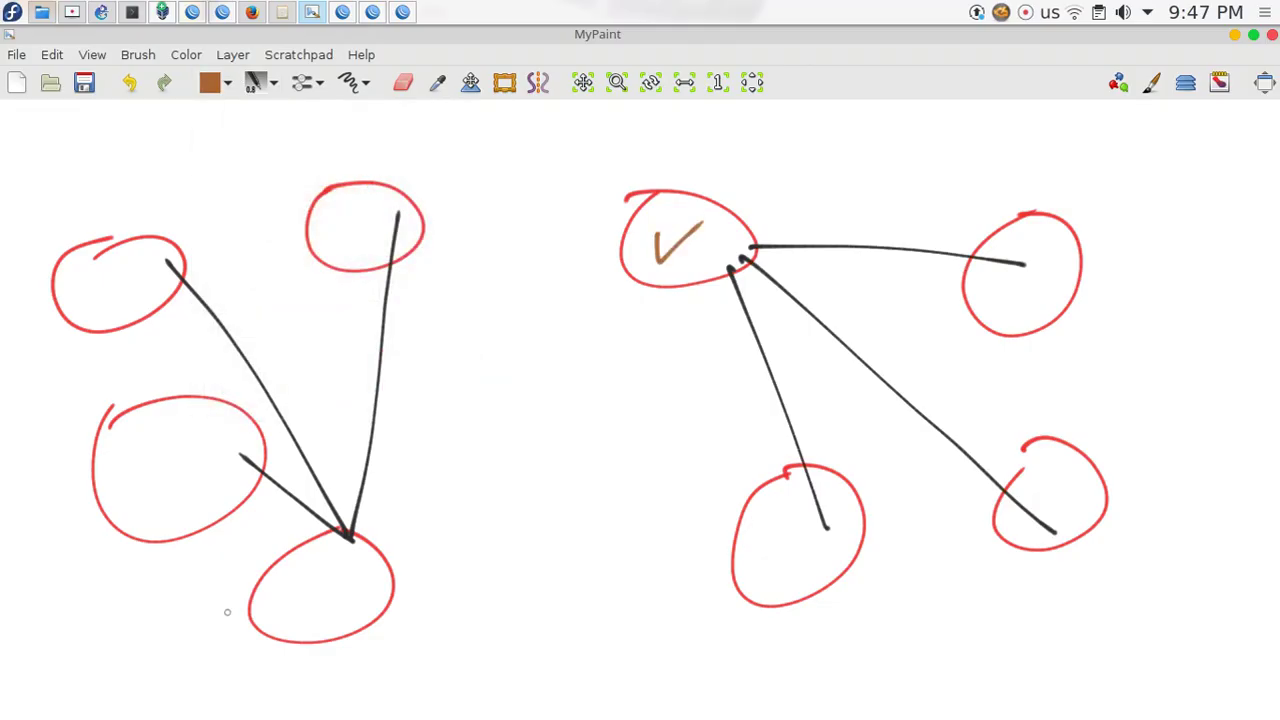
{"action": "left_click_drag", "start_coordinate": [281, 584], "coordinate": [358, 566]}
{"action": "mouse_move", "coordinate": [663, 134]}
{"action": "left_mouse_down"}
{"action": "mouse_move", "coordinate": [624, 154]}
{"action": "mouse_move", "coordinate": [488, 286]}
{"action": "mouse_move", "coordinate": [232, 570]}
{"action": "mouse_move", "coordinate": [258, 683]}
{"action": "mouse_move", "coordinate": [520, 548]}
{"action": "mouse_move", "coordinate": [781, 228]}
{"action": "mouse_move", "coordinate": [744, 204]}
{"action": "mouse_move", "coordinate": [732, 222]}
{"action": "mouse_move", "coordinate": [738, 170]}
{"action": "mouse_move", "coordinate": [663, 136]}
{"action": "left_mouse_up"}
{"action": "key", "text": "ctrl+z"}
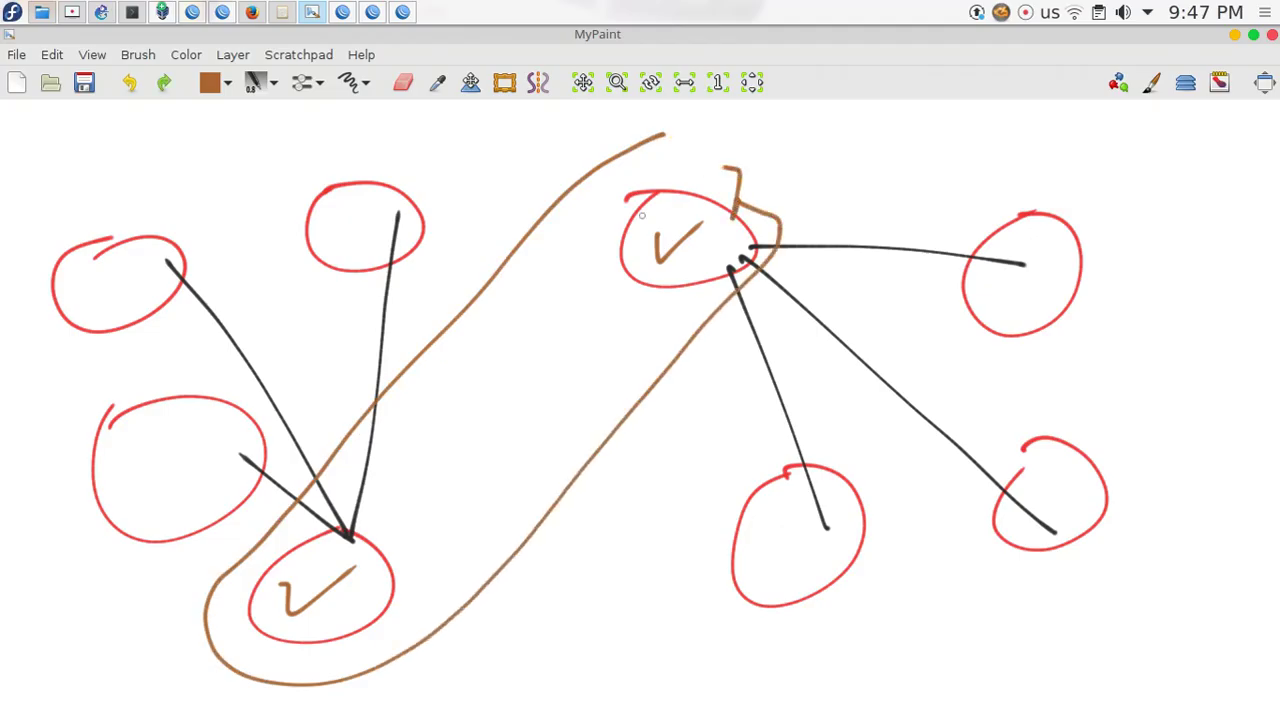
{"action": "key", "text": "ctrl+z"}
Enclose the two check-marked hub circles in one brown outline and label it C1
{"action": "mouse_move", "coordinate": [659, 133]}
{"action": "left_mouse_down"}
{"action": "mouse_move", "coordinate": [320, 434]}
{"action": "mouse_move", "coordinate": [180, 662]}
{"action": "mouse_move", "coordinate": [532, 592]}
{"action": "mouse_move", "coordinate": [745, 289]}
{"action": "mouse_move", "coordinate": [751, 157]}
{"action": "mouse_move", "coordinate": [654, 137]}
{"action": "left_mouse_up"}
{"action": "left_click_drag", "start_coordinate": [522, 379], "coordinate": [589, 421]}
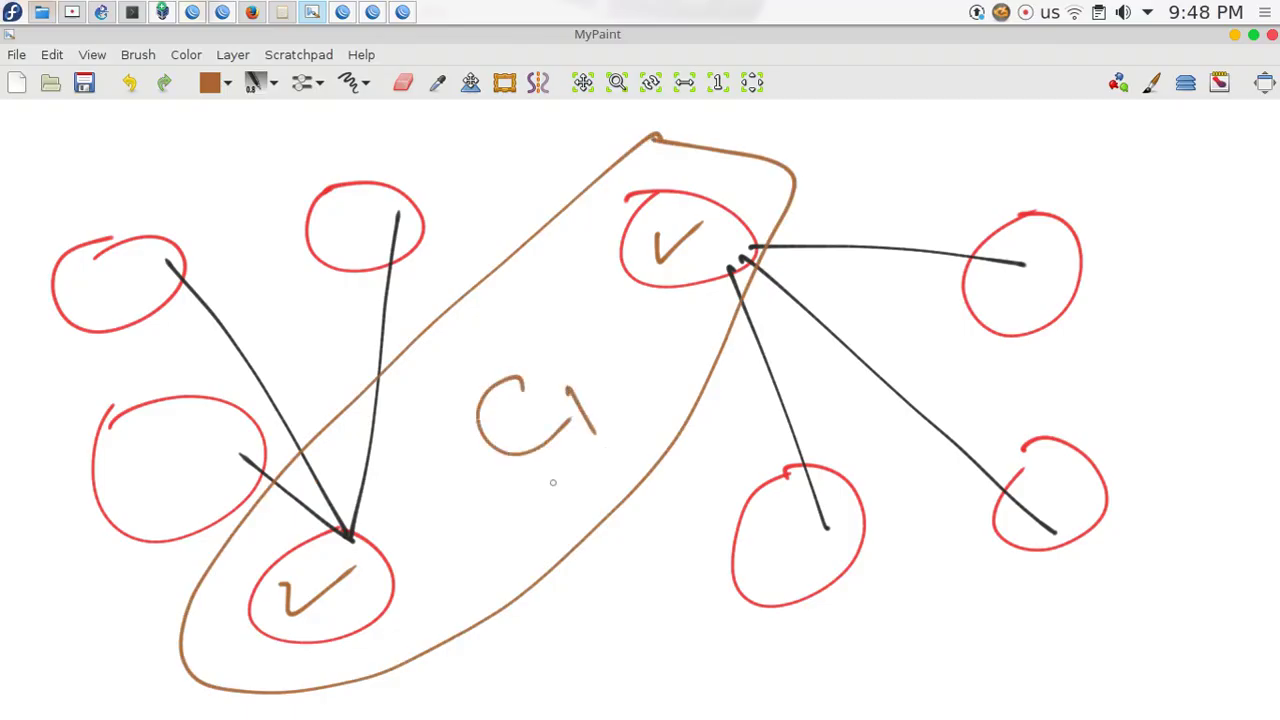
In black, connect the two check-marked hub circles with a curved line and underline the C1 label
{"action": "left_click", "coordinate": [203, 90]}
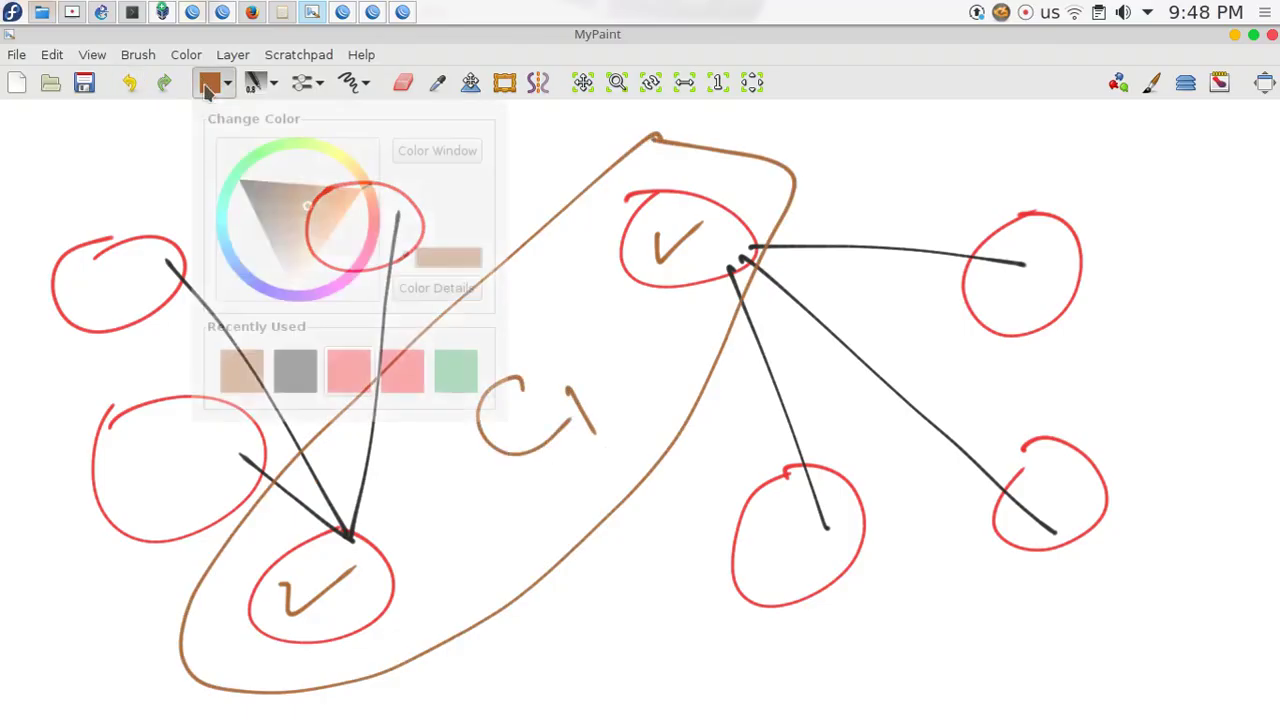
{"action": "left_click", "coordinate": [294, 368]}
{"action": "mouse_move", "coordinate": [631, 241]}
{"action": "left_mouse_down"}
{"action": "mouse_move", "coordinate": [532, 280]}
{"action": "mouse_move", "coordinate": [458, 370]}
{"action": "mouse_move", "coordinate": [367, 558]}
{"action": "left_mouse_up"}
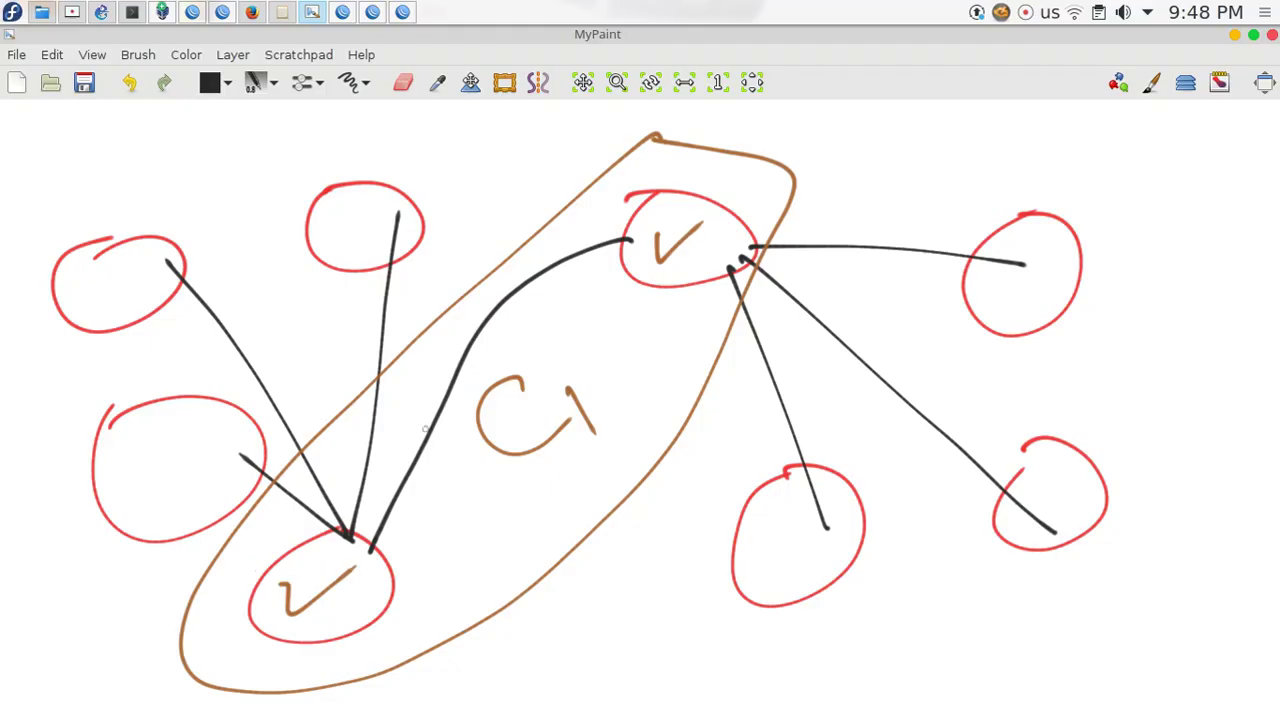
{"action": "mouse_move", "coordinate": [527, 475]}
{"action": "left_mouse_down"}
{"action": "mouse_move", "coordinate": [588, 460]}
{"action": "mouse_move", "coordinate": [518, 486]}
{"action": "mouse_move", "coordinate": [604, 460]}
{"action": "left_mouse_up"}
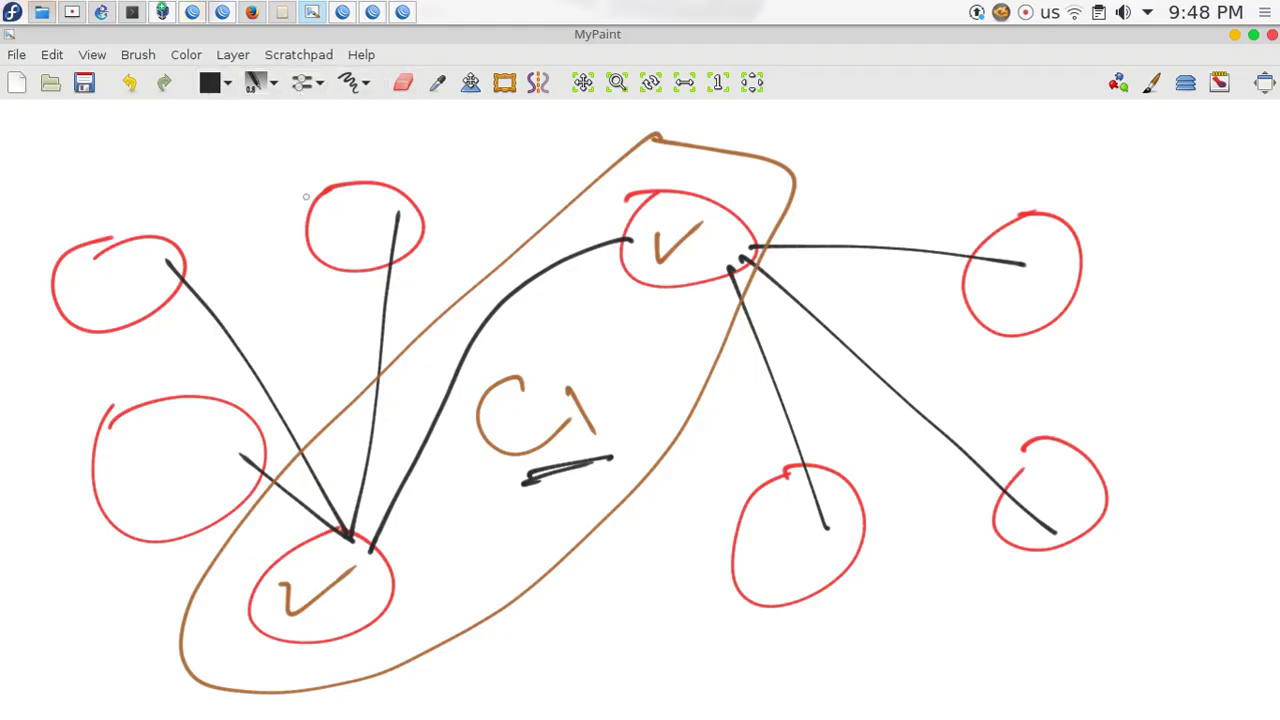
Switch back to WinBox and save Kirkuk's default BGP instance without a Cluster ID
{"action": "left_click", "coordinate": [312, 12]}
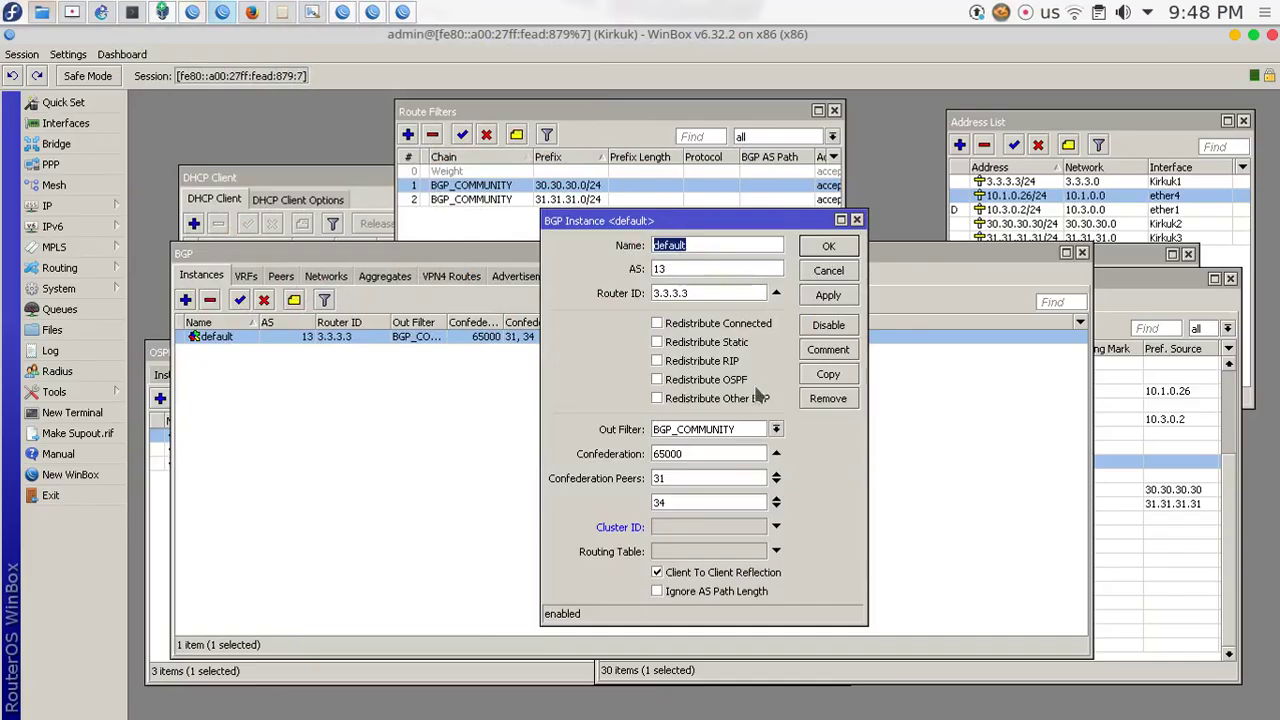
{"action": "left_click", "coordinate": [826, 248]}
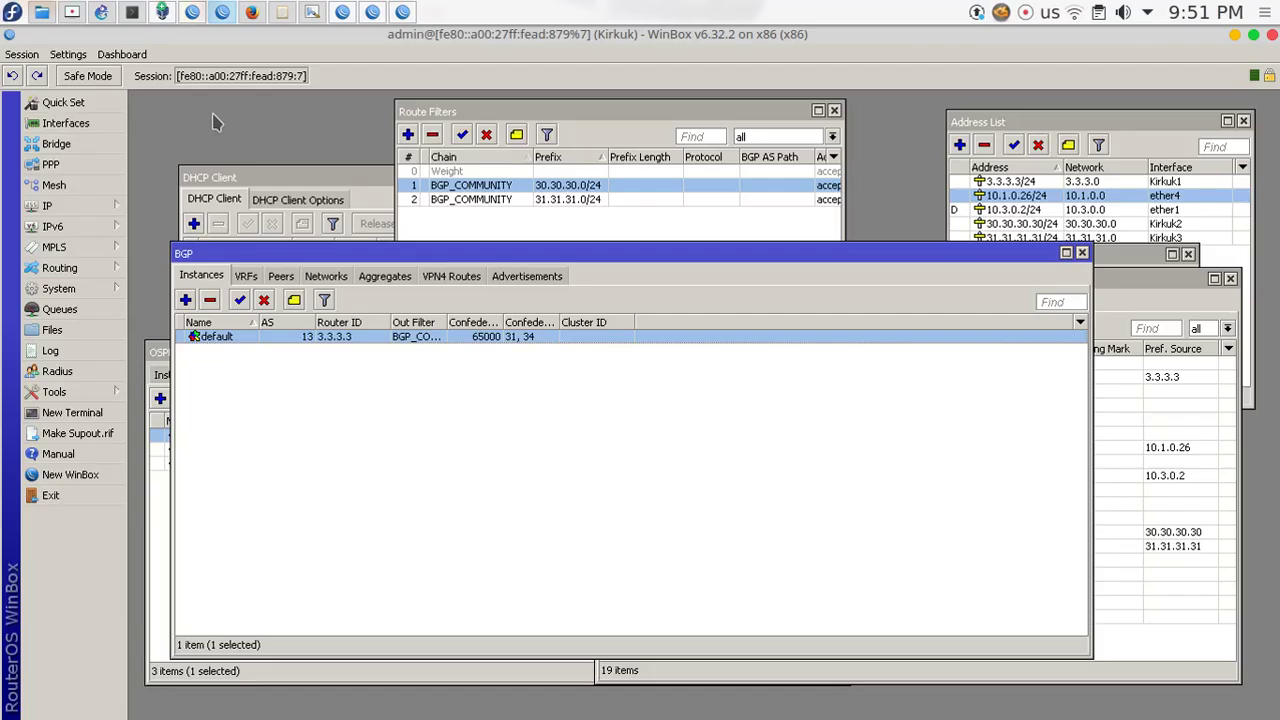
{"action": "left_click", "coordinate": [72, 12]}
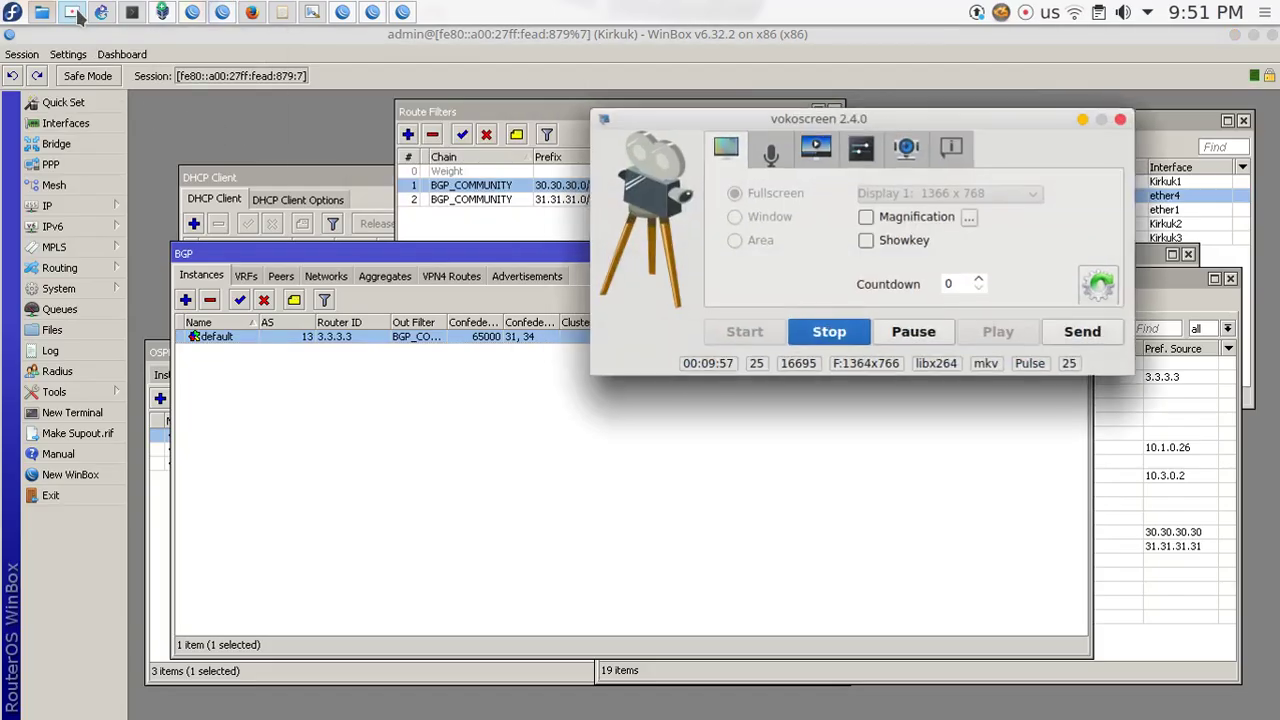